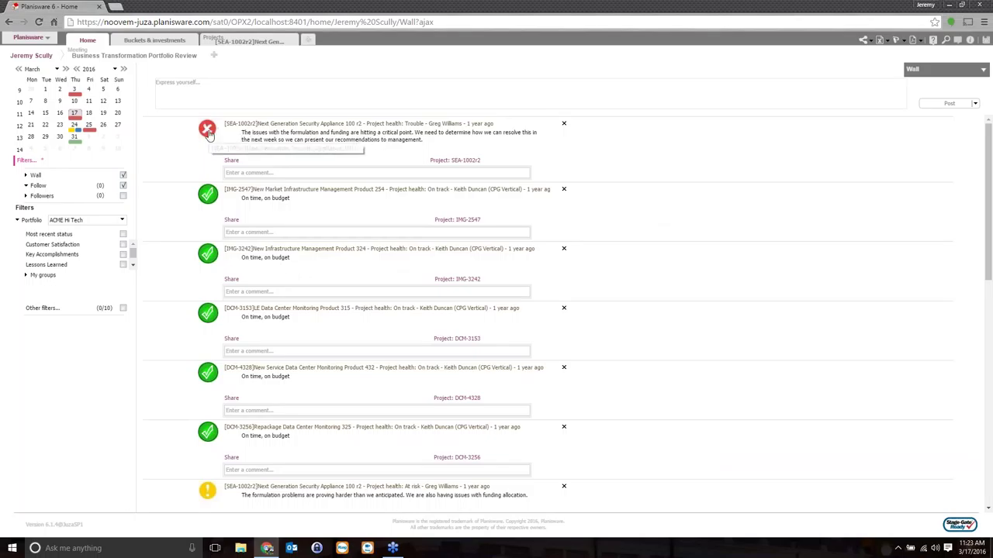
Comment "We should review..." on the wall post reporting SEA-1002r2's project health as Trouble.
left_click(298, 170)
type("We should r")
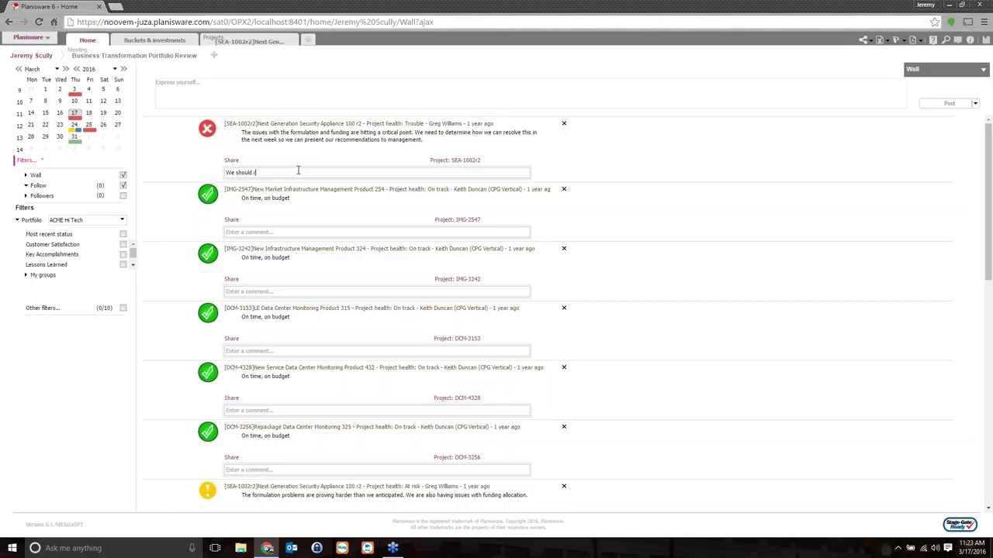
type("eve")
key("BackSpace")
type("iew...")
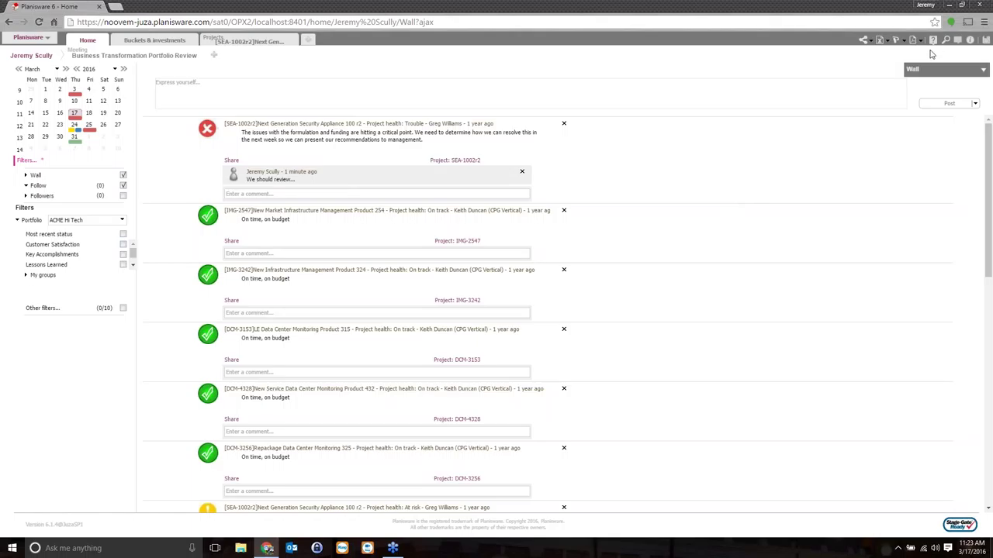
left_click(872, 41)
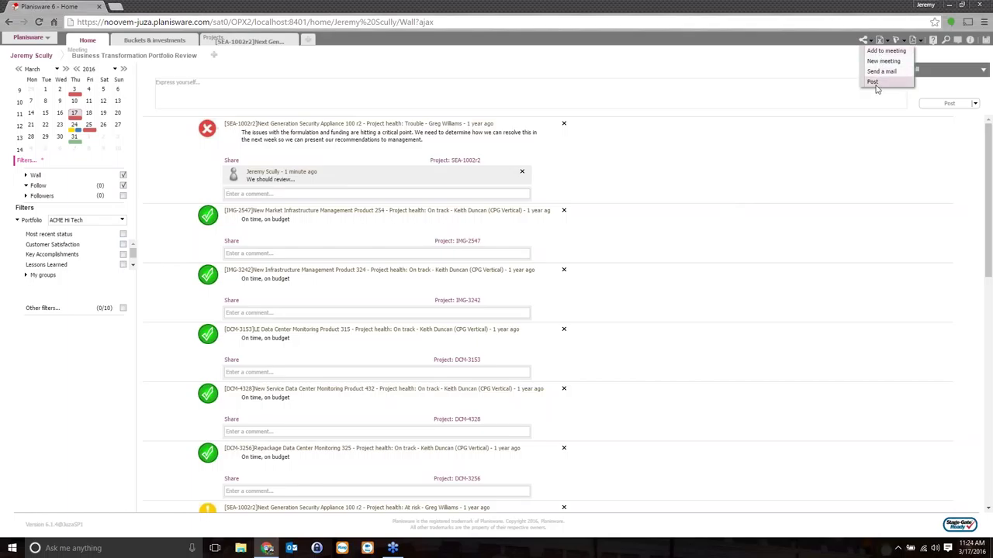
left_click(895, 130)
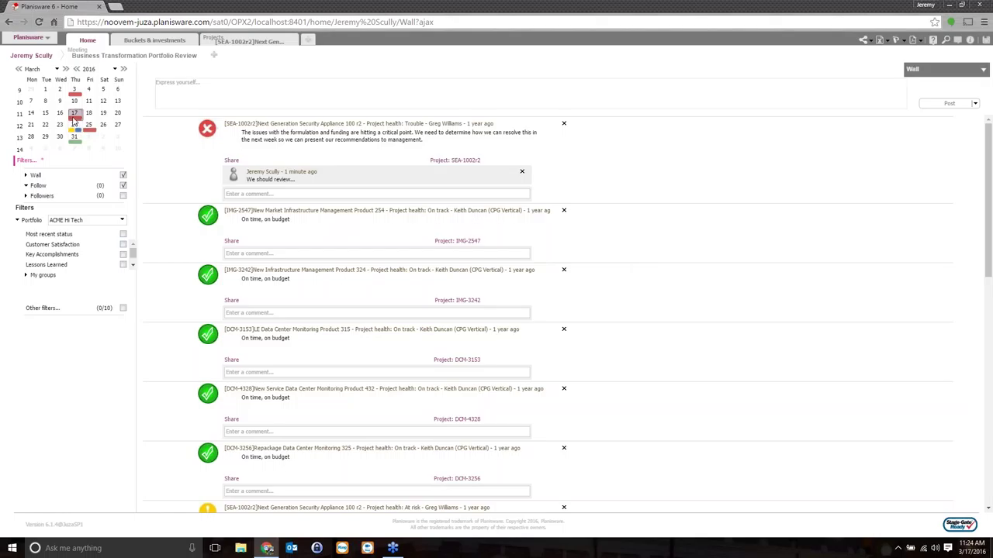
Open the Business Transformation Portfolio Review meeting scheduled for 17 March in the calendar.
mouse_move(74, 123)
left_click(75, 115)
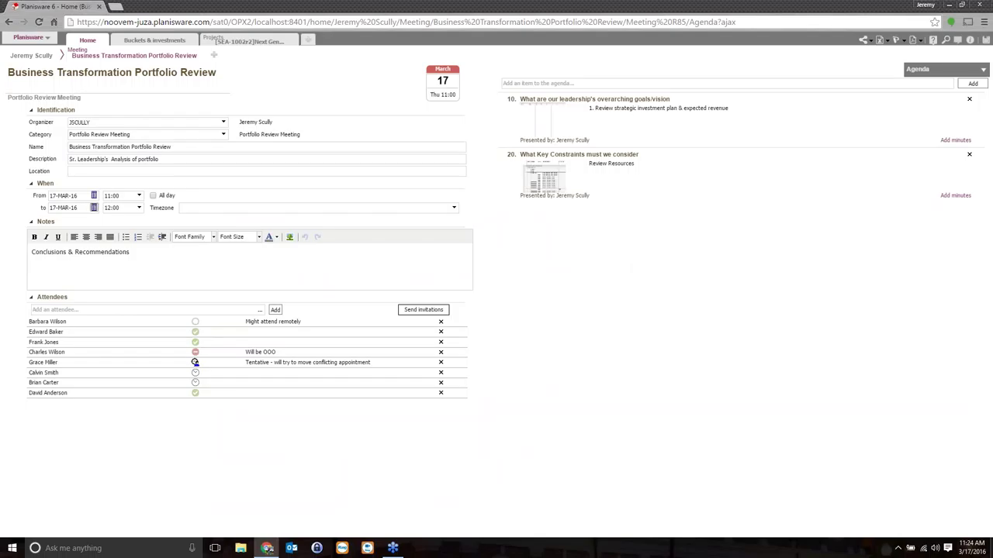
Open the view attached to the agenda item "What are our leadership's overarching goals/vision", saving the modified meeting data.
left_click(64, 271)
key("BackSpace")
left_click(229, 306)
left_click(543, 130)
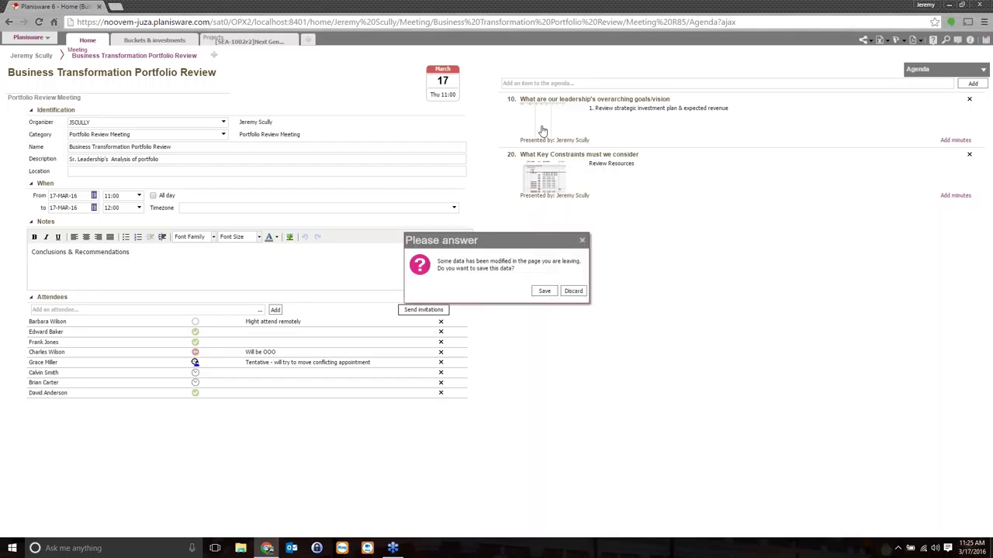
left_click(552, 290)
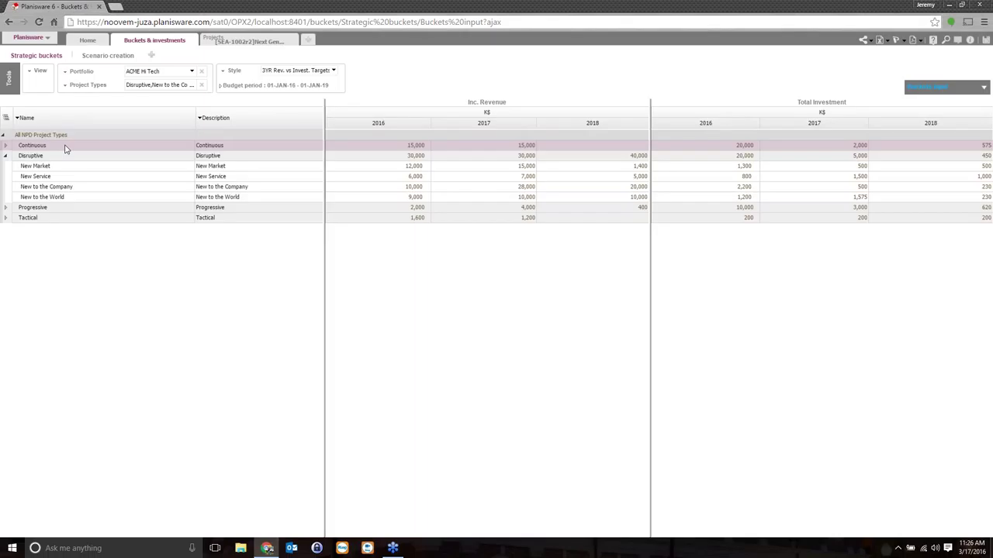
left_click(7, 157)
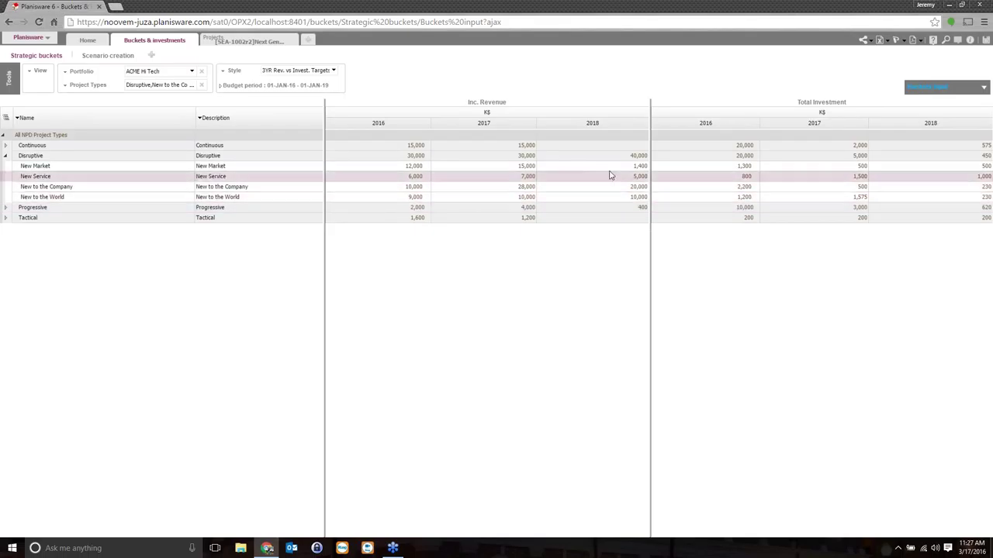
left_click(919, 91)
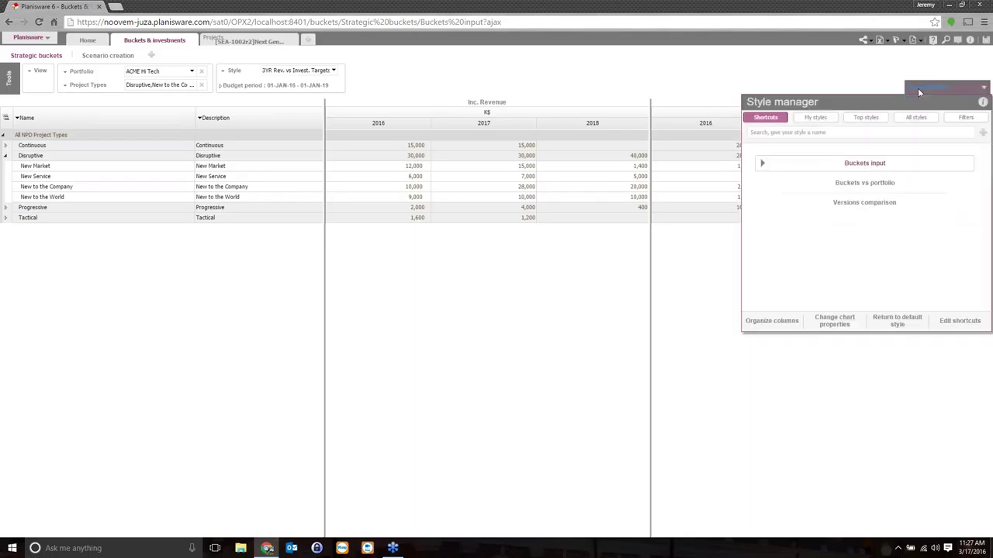
left_click(494, 67)
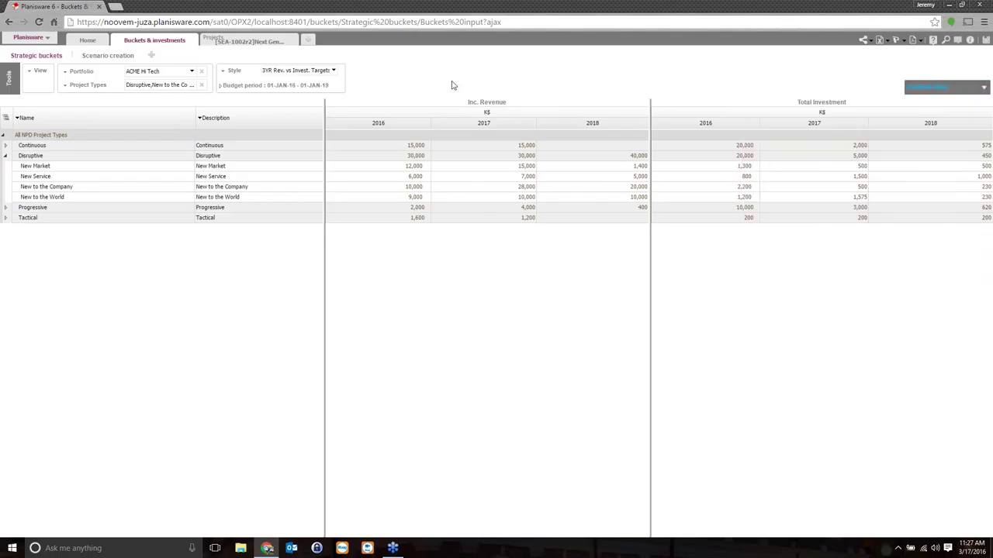
Go to Scenario creation and remove all existing entries from the Project Types filter.
left_click(129, 59)
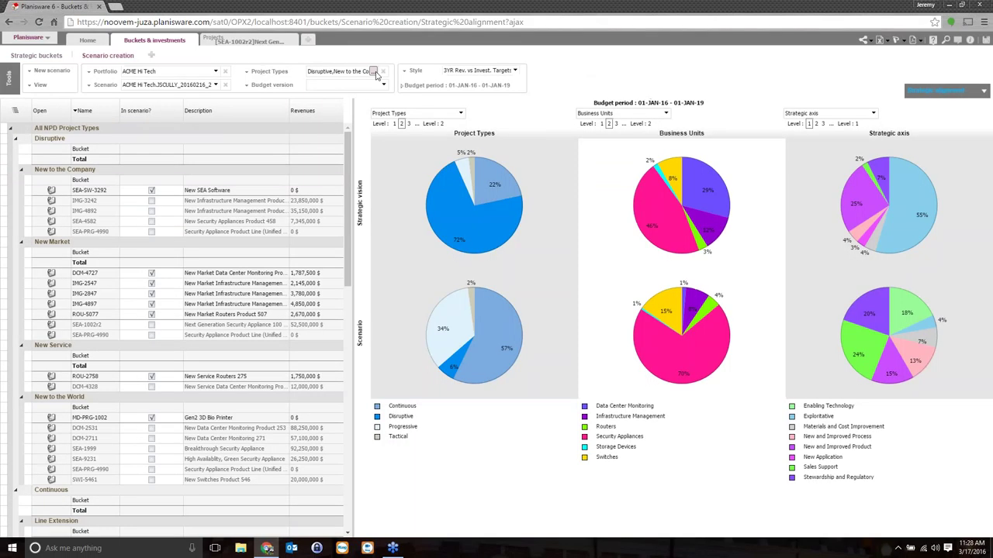
left_click(372, 71)
left_click(374, 262, "ctrl")
key("ctrl+a")
left_click(500, 277)
Set the Project Types filter to Disruptive, Continuous, Progressive and Tactical.
mouse_move(569, 220)
left_mouse_down()
mouse_move(572, 302)
mouse_move(568, 221)
left_mouse_up()
left_click(574, 251, "ctrl")
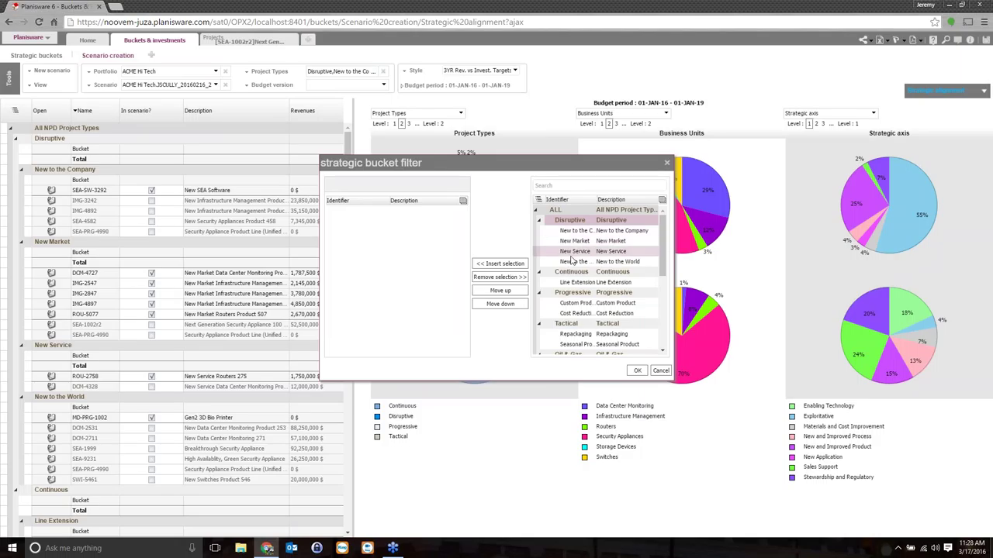
left_click(572, 272, "ctrl")
left_click(572, 292, "ctrl")
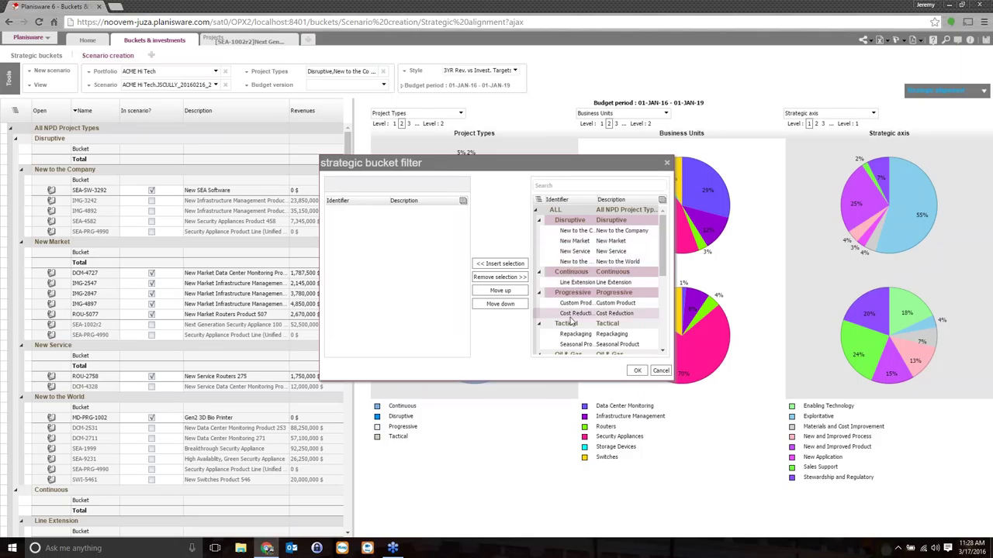
left_click(570, 323, "ctrl")
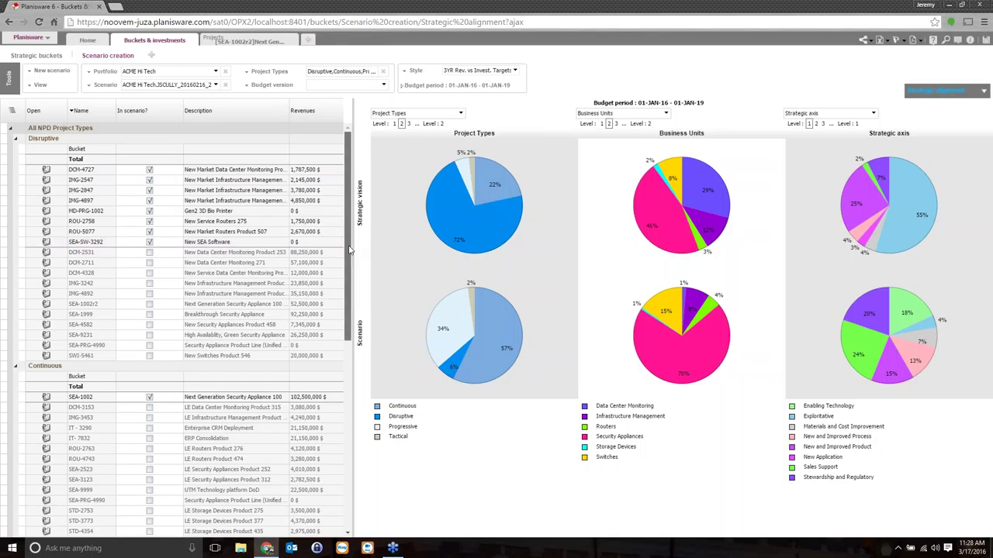
Switch the scenario display from Strategic alignment to the Revenue Analysis style.
left_click_drag(349, 249, 483, 206)
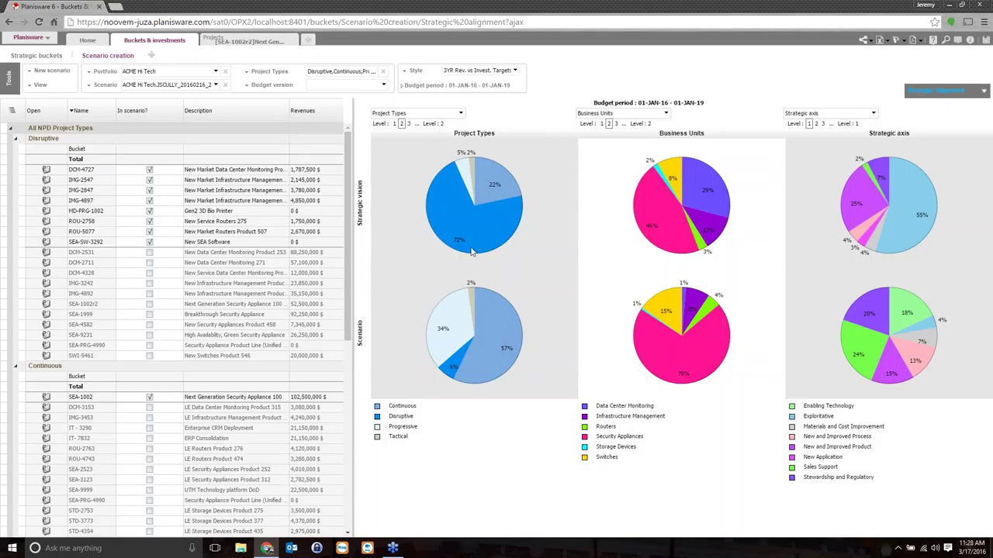
left_click(931, 92)
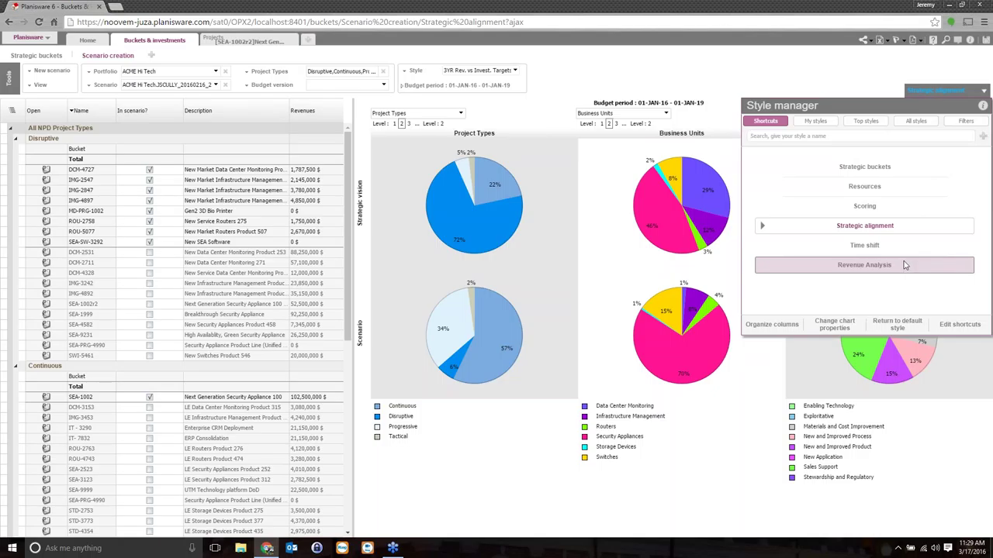
left_click(904, 265)
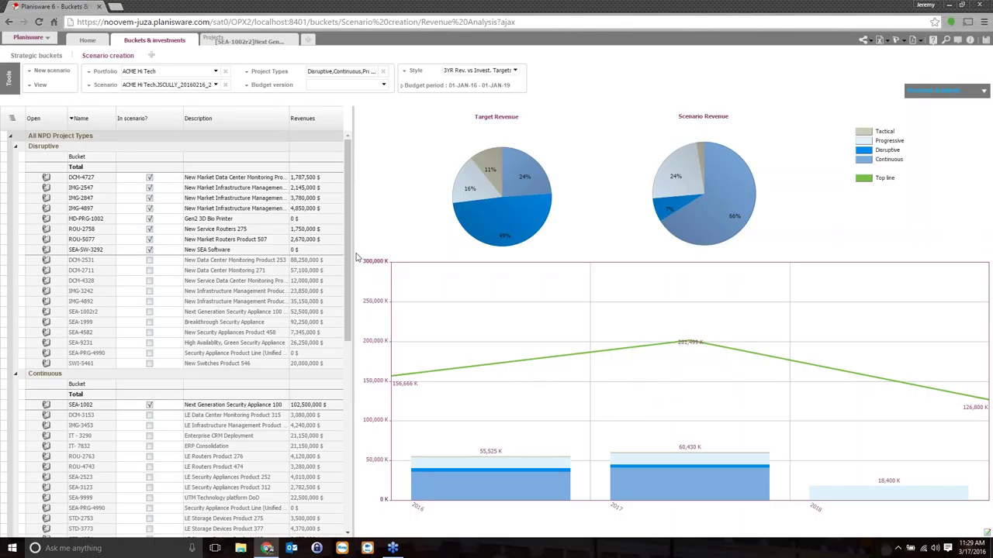
Include all remaining Disruptive projects in the scenario, from DCM-2531 through SWI-5461.
left_click_drag(350, 251, 351, 258)
scroll(353, 256, "down", 1)
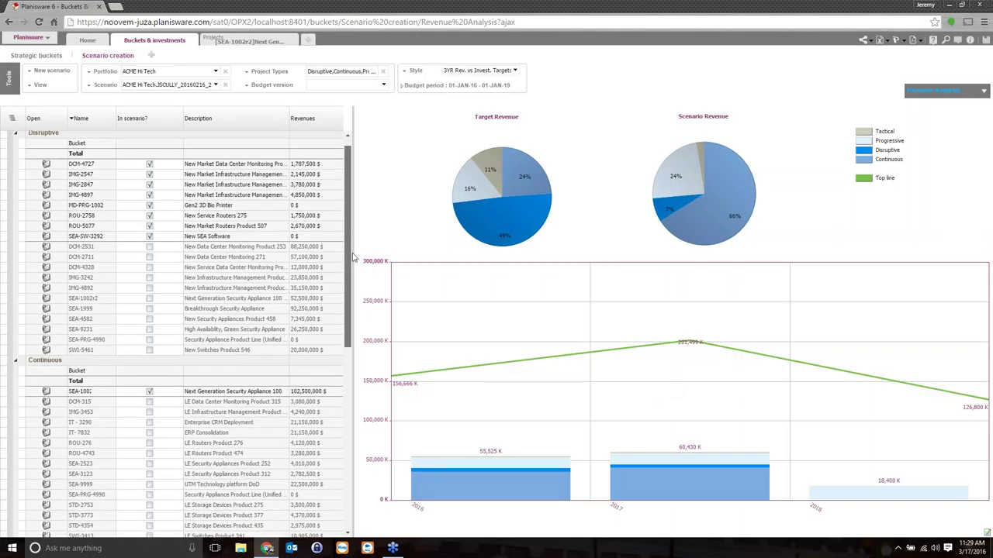
left_click(150, 212)
left_click(150, 222)
left_click(150, 232)
left_click(150, 242)
left_click(150, 253)
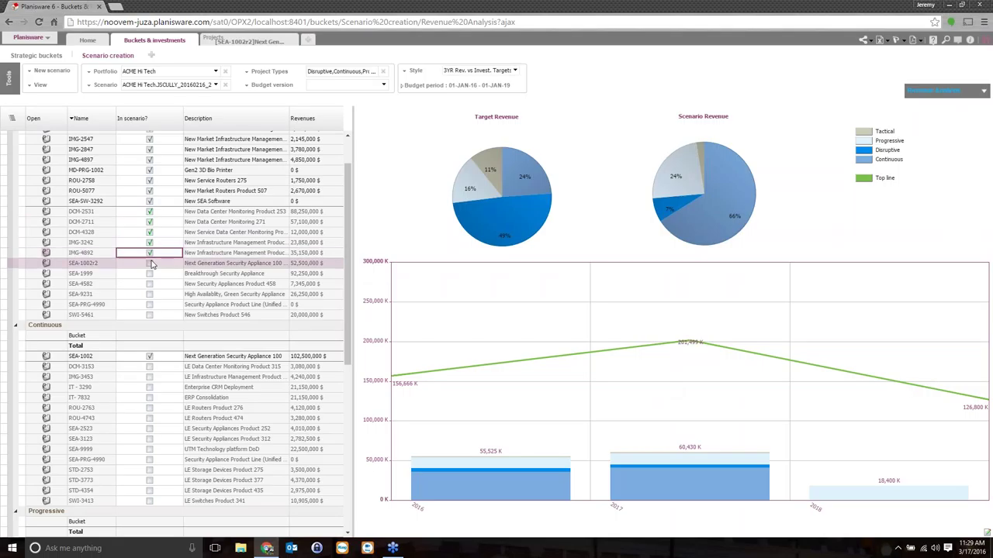
left_click(150, 263)
left_click(150, 273)
left_click(150, 284)
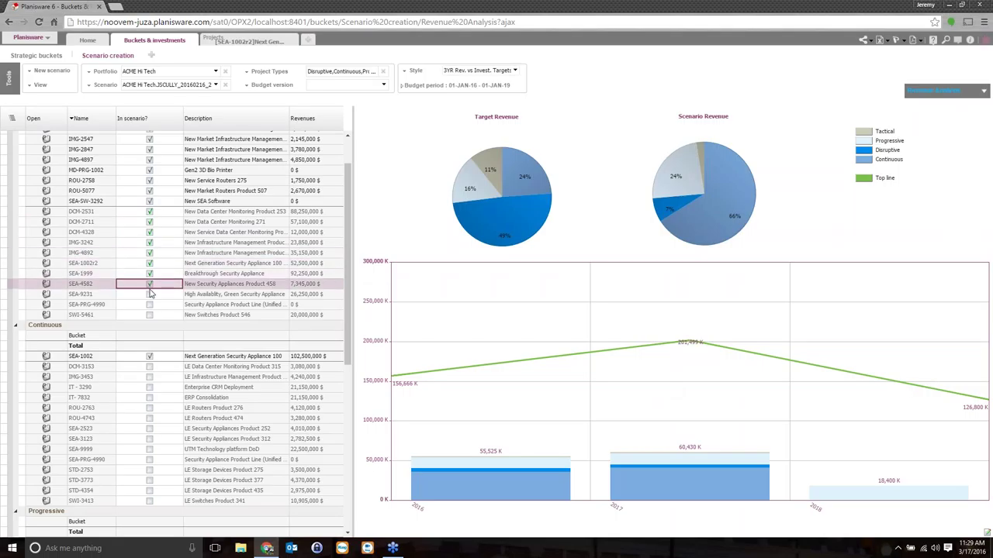
left_click(150, 294)
left_click(149, 304)
left_click(149, 314)
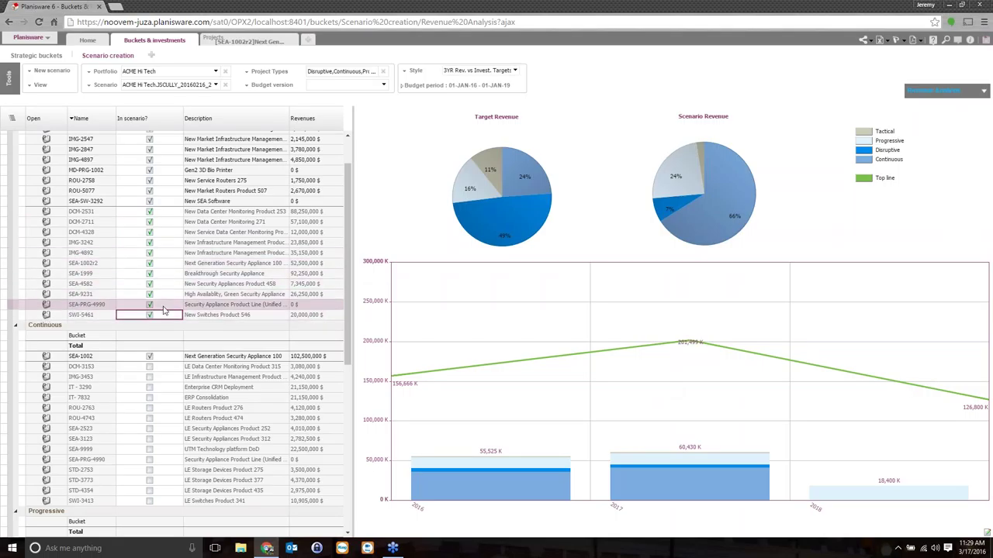
Include all remaining Continuous projects in the scenario, from DCM-3153 through SWI-3413.
scroll(351, 314, "down", 4)
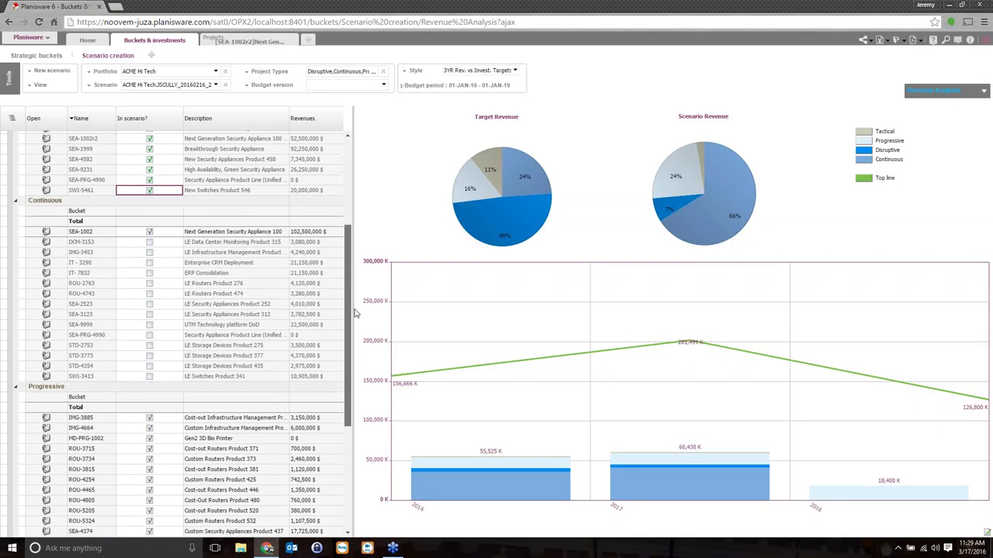
left_click(150, 227)
left_click(150, 237)
left_click(150, 248)
left_click(150, 258)
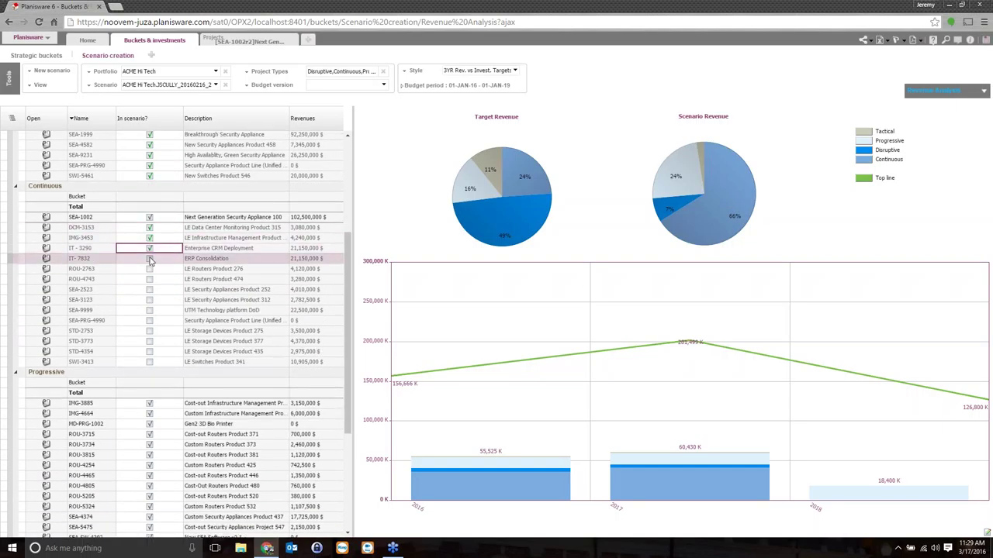
left_click(150, 268)
left_click(149, 279)
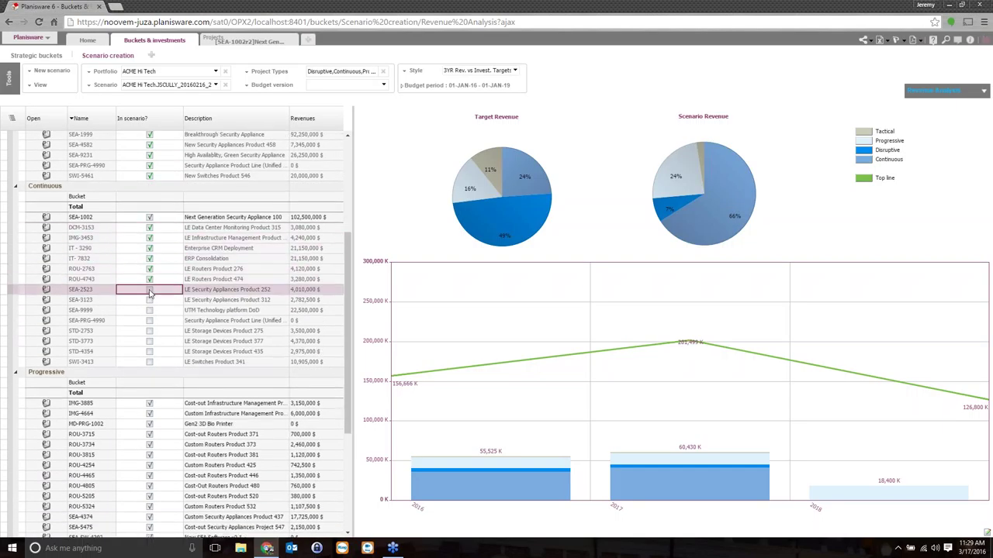
left_click(150, 290)
left_click(150, 299)
left_click(150, 309)
left_click(151, 320)
left_click(149, 331)
left_click(150, 342)
left_click(150, 351)
left_click(149, 361)
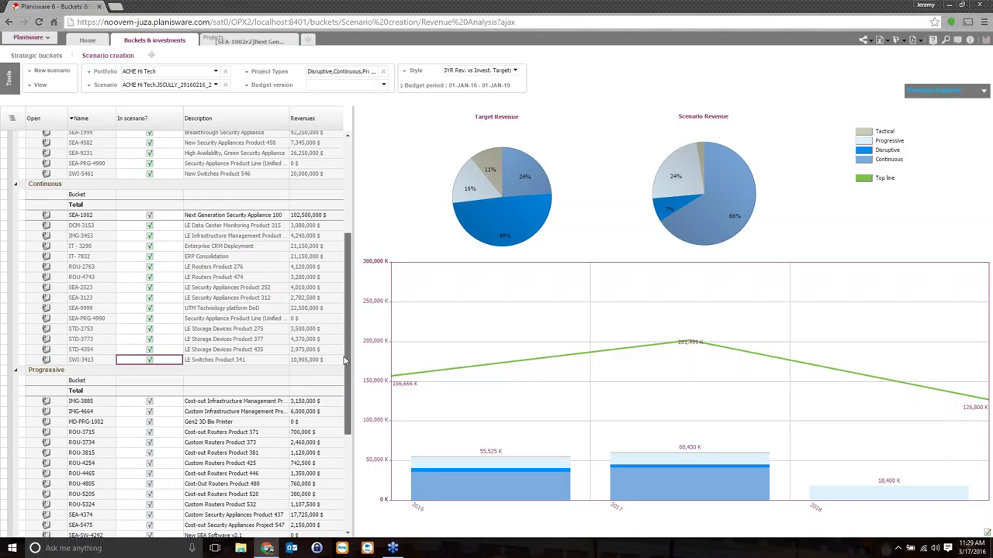
Include the remaining Progressive projects SEA-PRG-4990, STD-2845 and STD-3444 in the scenario.
left_click_drag(345, 361, 343, 405)
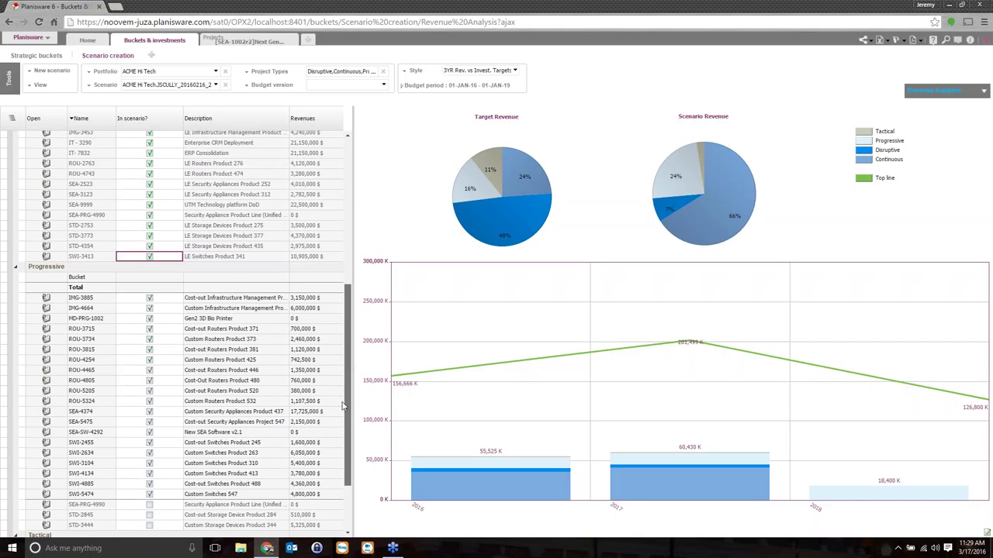
scroll(346, 405, "down", 3)
scroll(347, 404, "up", 10)
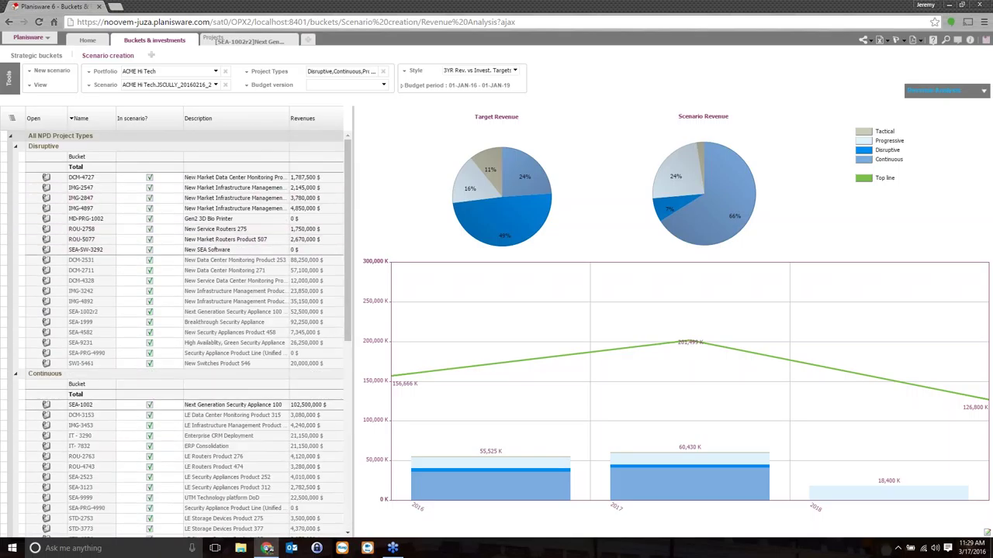
left_click_drag(348, 210, 348, 494)
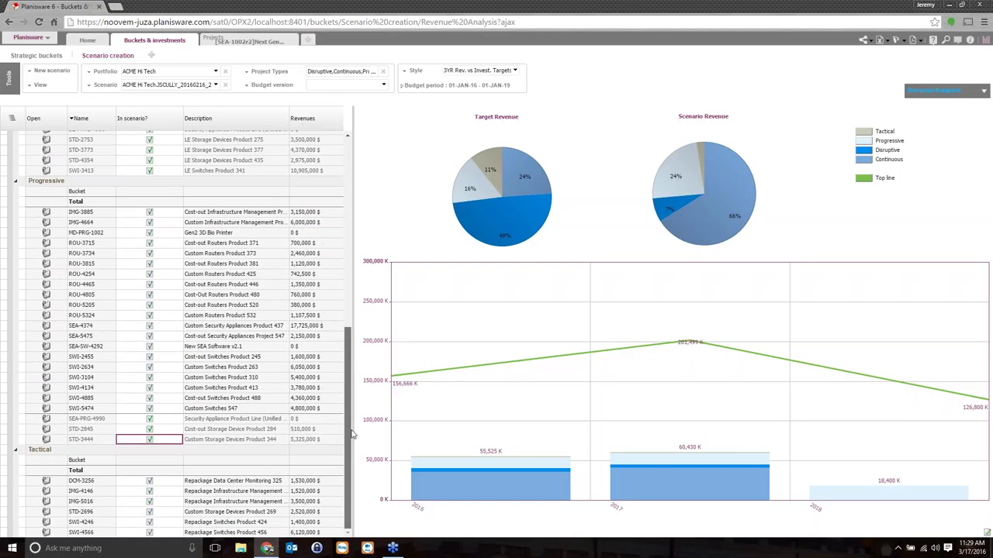
scroll(362, 331, "up", 10)
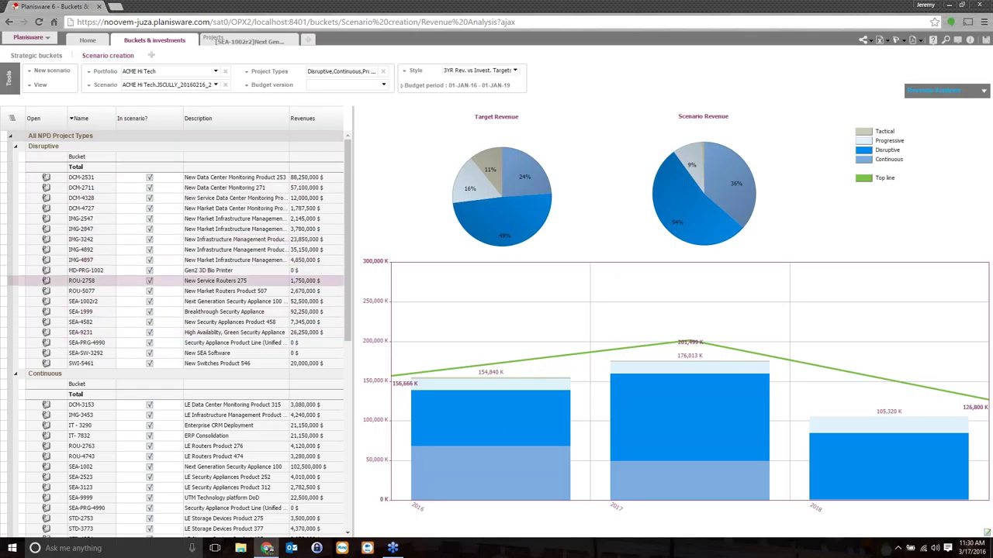
Open project SEA-1002r2 to review its profit and loss, and return to the scenario.
left_click(45, 304)
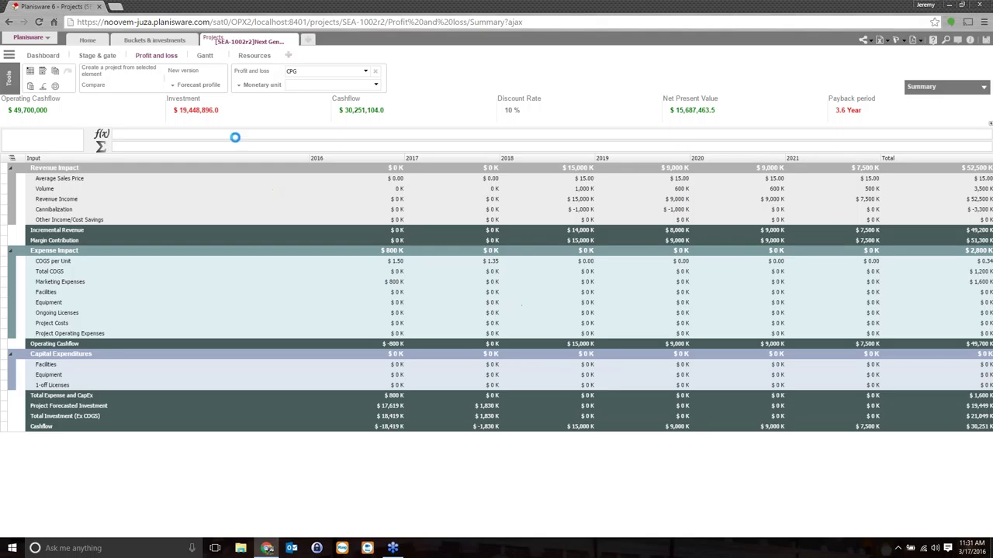
left_click(166, 39)
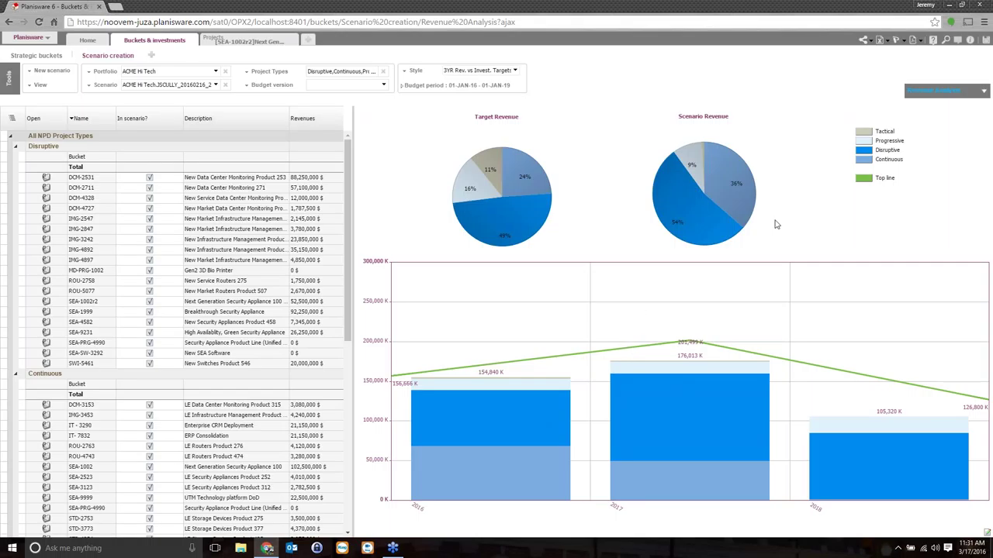
Switch the scenario display to the Strategic alignment style to compare the scenario with the strategic vision.
left_click(929, 92)
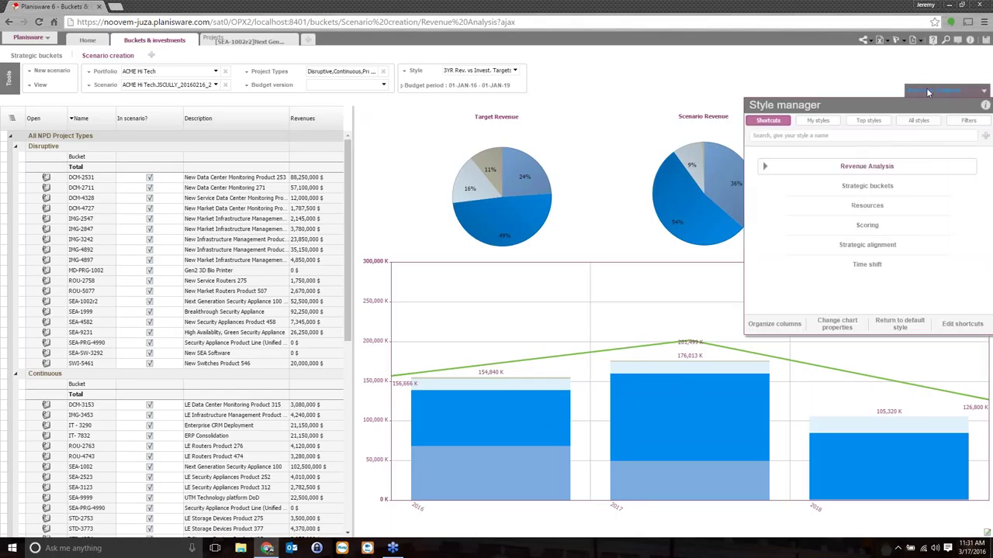
left_click(887, 246)
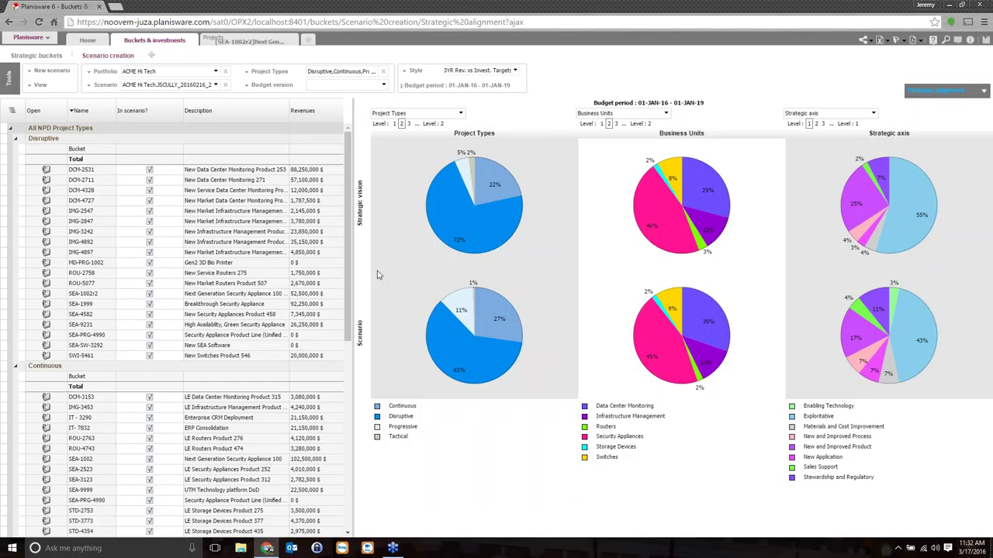
In the Business Transformation Portfolio Review notes, record "We were not aligned but we are now" and "We were short on revenue, but can deliver 90%".
left_click(87, 41)
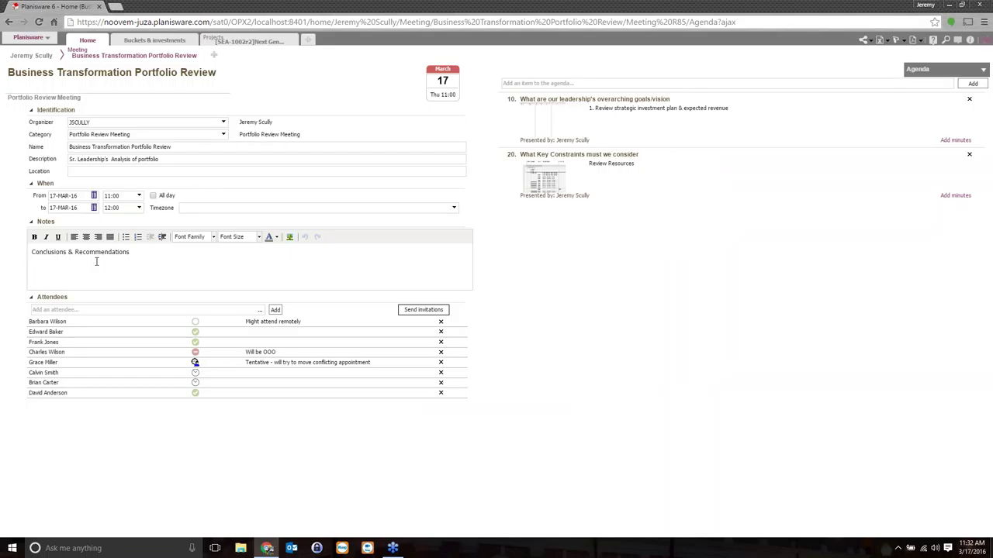
type("1. We were not aligned but we areno")
key("BackSpace")
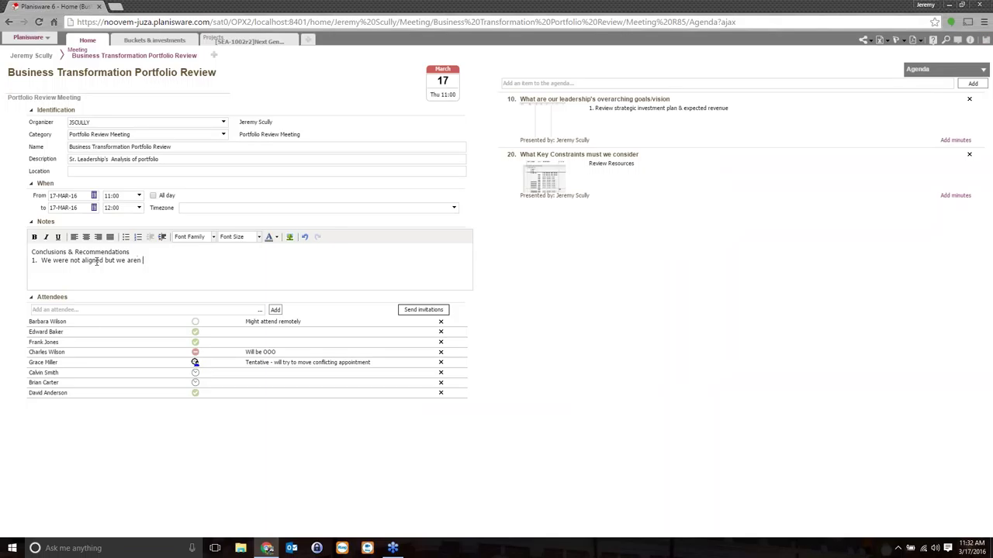
type("'")
key("BackSpace")
key("BackSpace")
type("now")
key("Return")
type("We were short")
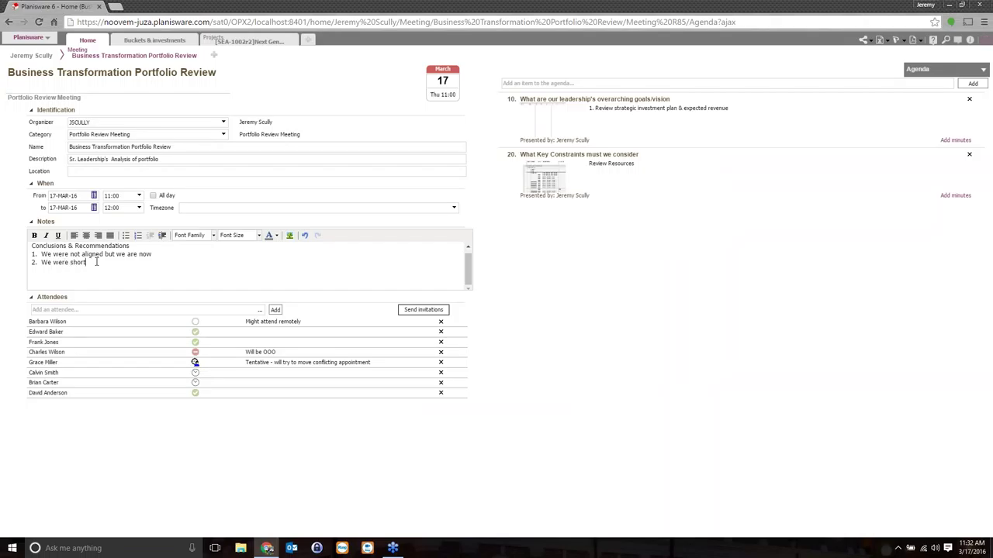
type(" on revenue, but can deliver 90%")
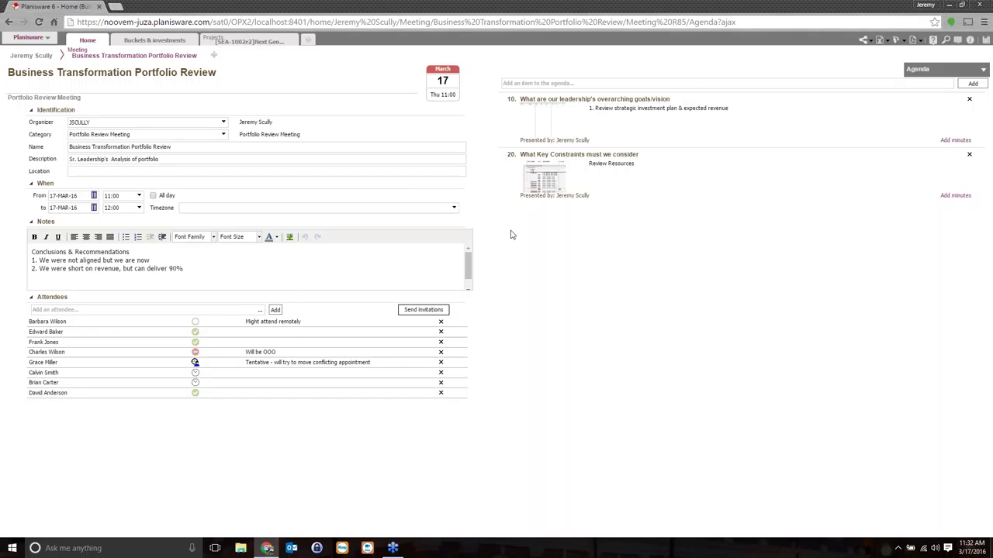
Open the resource view from the key constraints agenda item and filter its resource chart on Security Appliances.
left_click(548, 183)
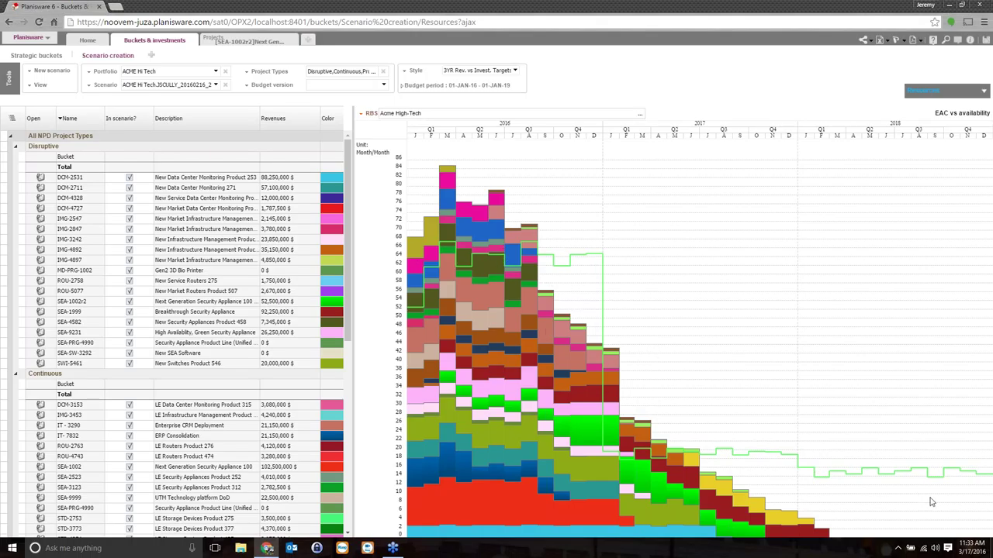
scroll(186, 391, "down", 2)
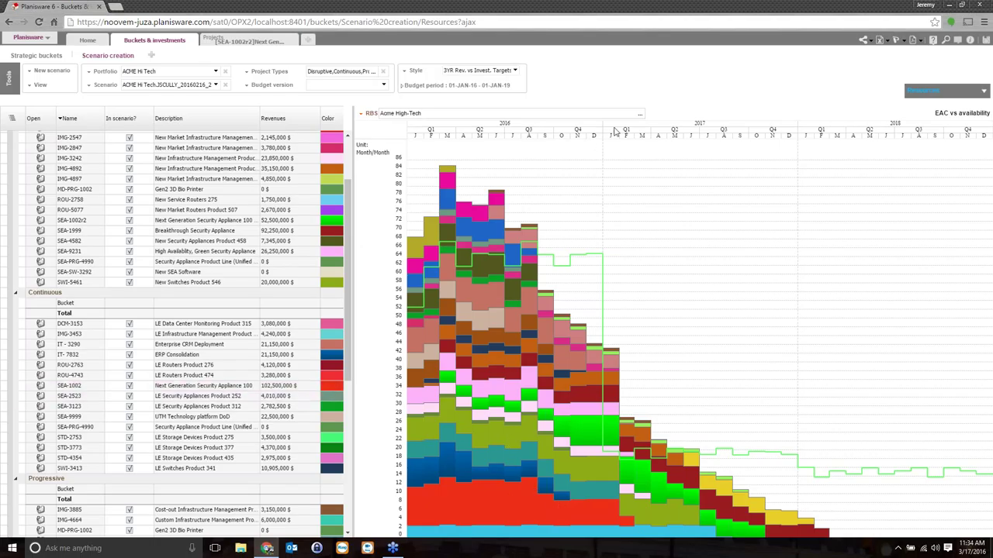
left_click(641, 114)
left_click(404, 212)
left_click(506, 278)
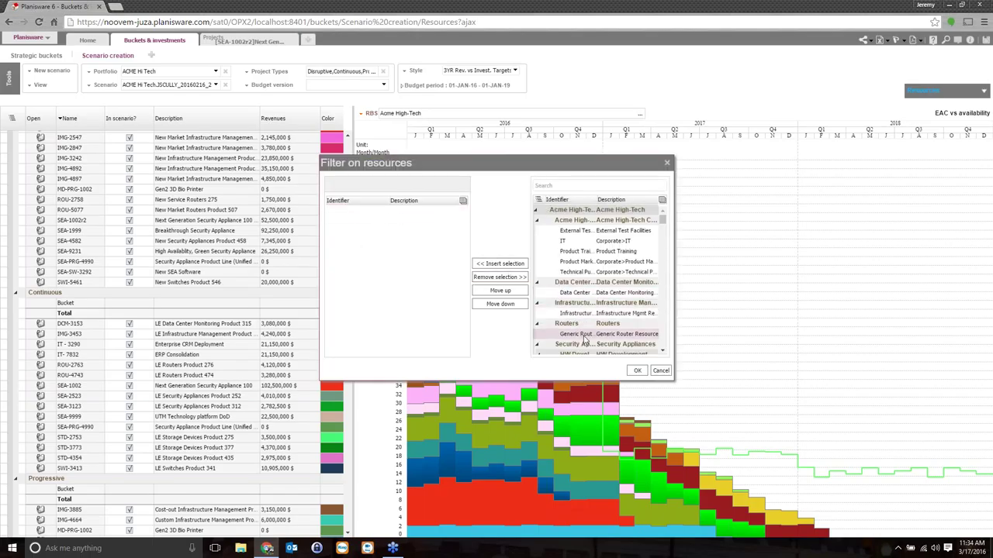
left_click(588, 345)
left_click(509, 266)
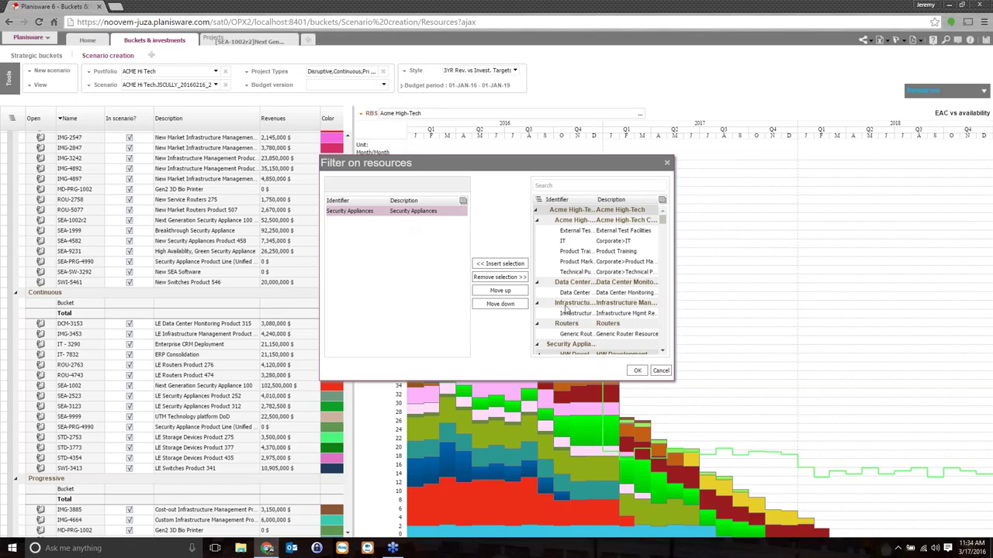
left_click(637, 371)
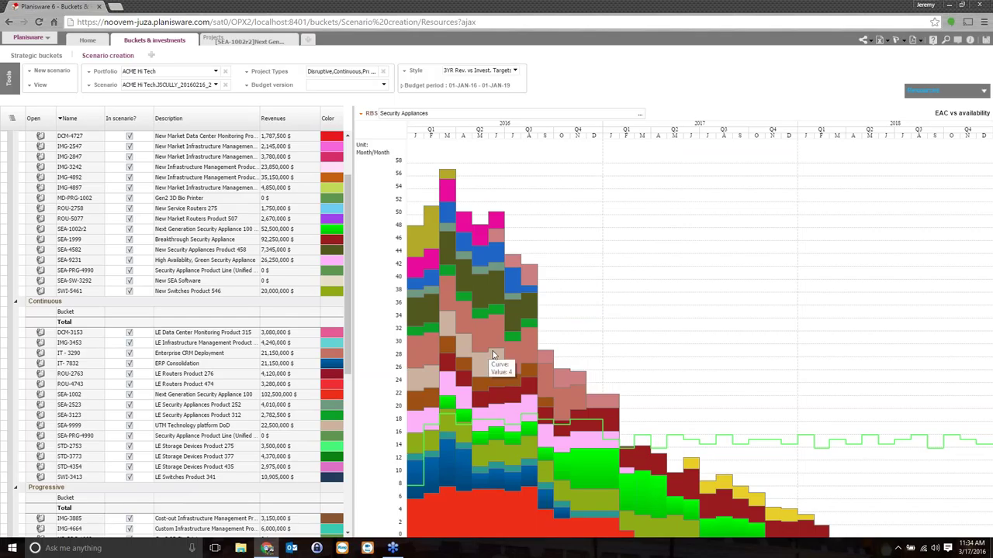
Try excluding SEA-1002 from the scenario to test its effect on the resource load, and include it again.
left_click(127, 395)
left_click(129, 396)
mouse_move(505, 509)
left_click(129, 394)
Switch the scenario display to the Time shift style and set the weight of STD-3444 to 0.10.
left_click(921, 95)
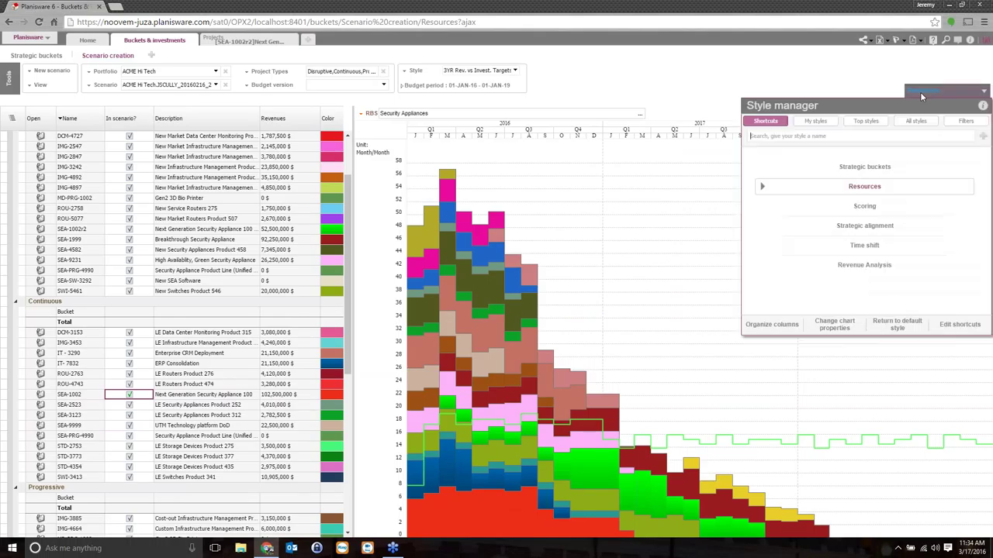
left_click(856, 244)
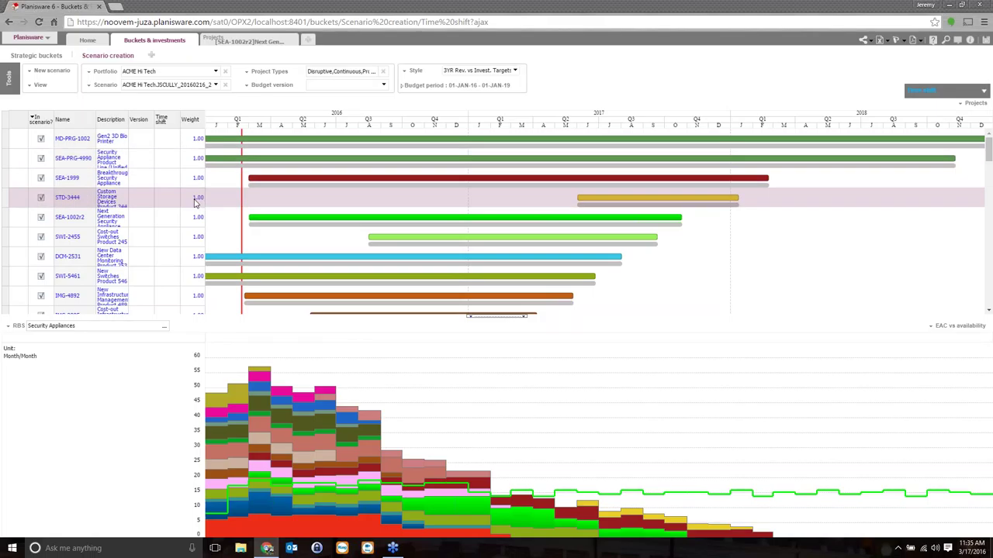
left_click(195, 201)
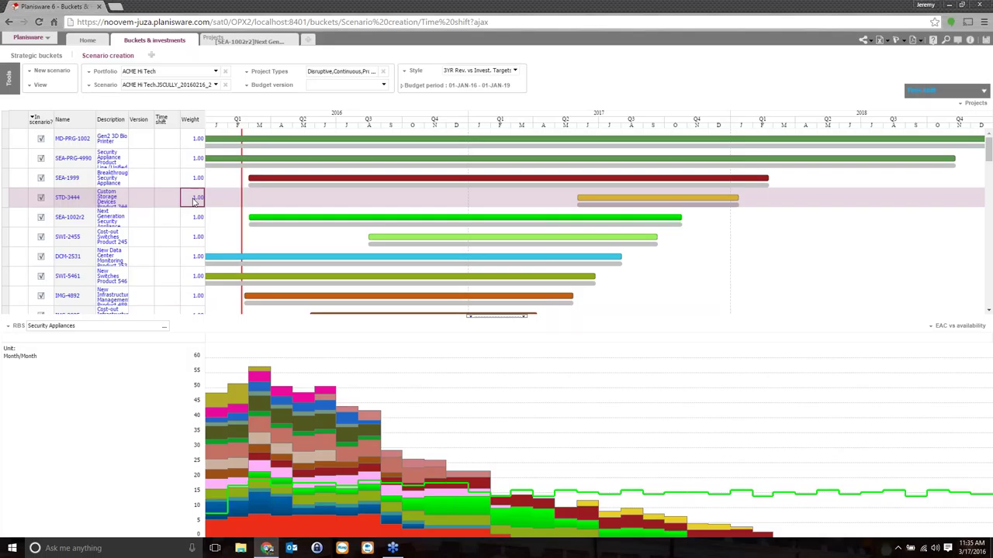
type("0")
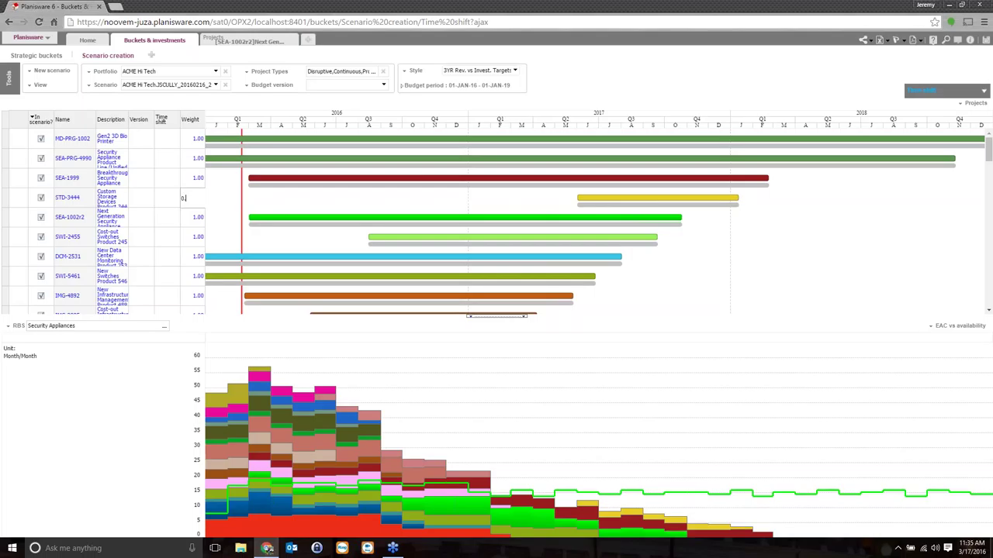
type(".10")
key("Return")
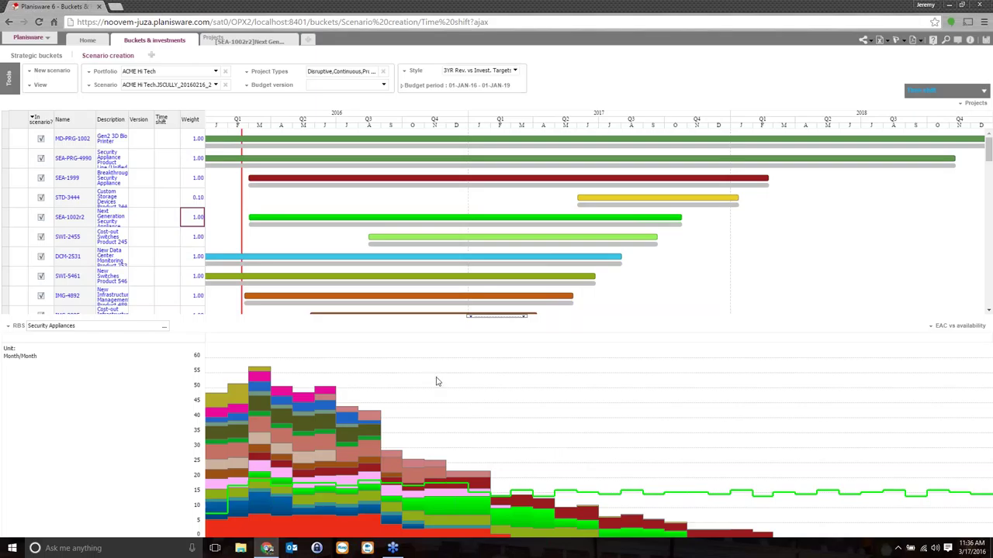
Set the weight of SWI-2455 to 0.5 and save the scenario.
left_click(193, 237)
type("0.5")
key("Return")
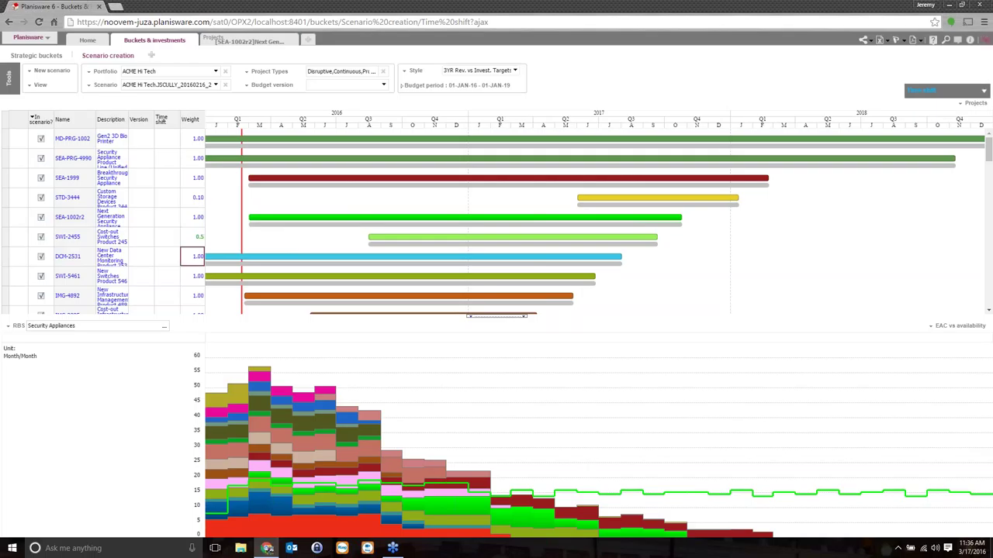
left_click(987, 40)
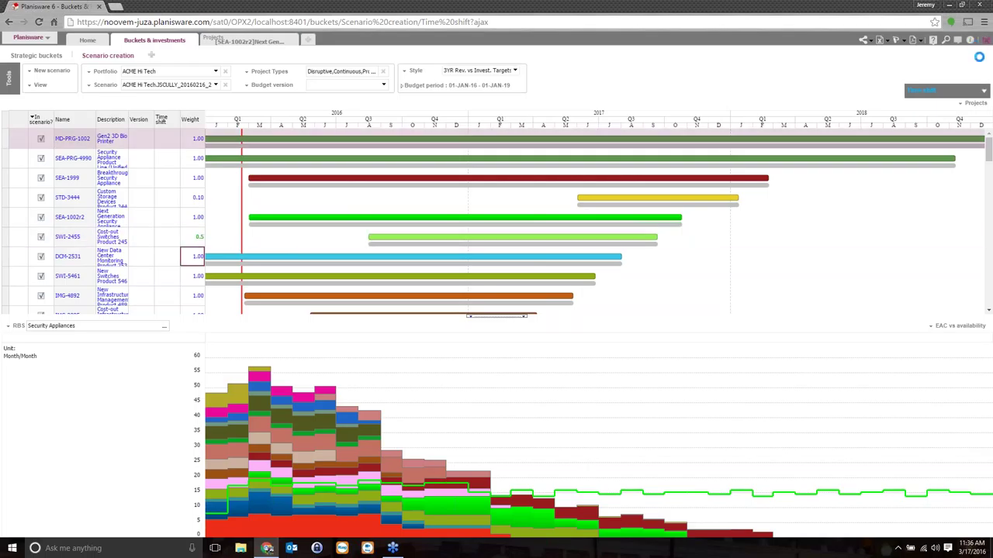
Set the weight of IMG-3885 to 0.75 and of SWI-3104 to 0.5, and save the scenario.
left_click(287, 257)
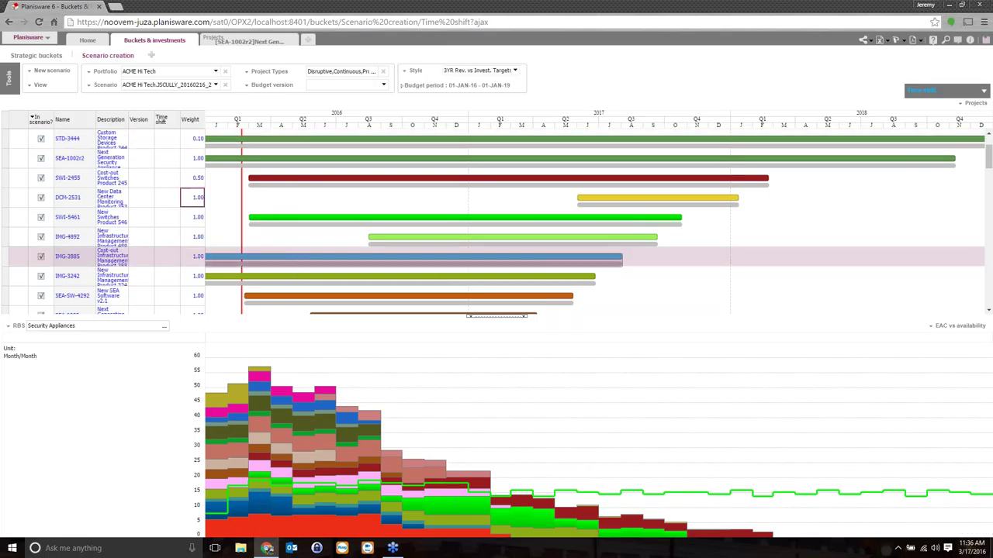
scroll(287, 257, "down", 2)
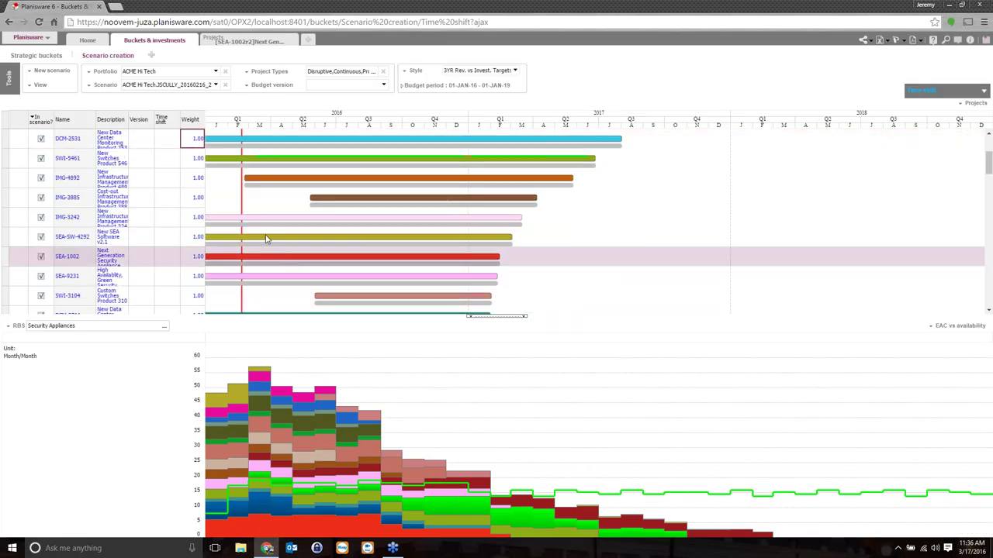
left_click(200, 200)
type("0.75")
left_click(201, 217)
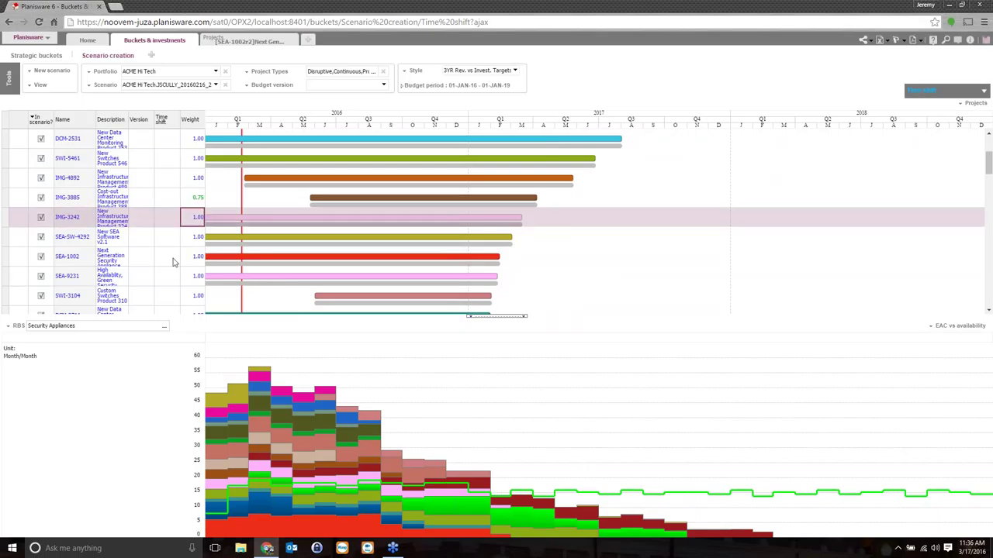
left_click(186, 293)
type("0.5")
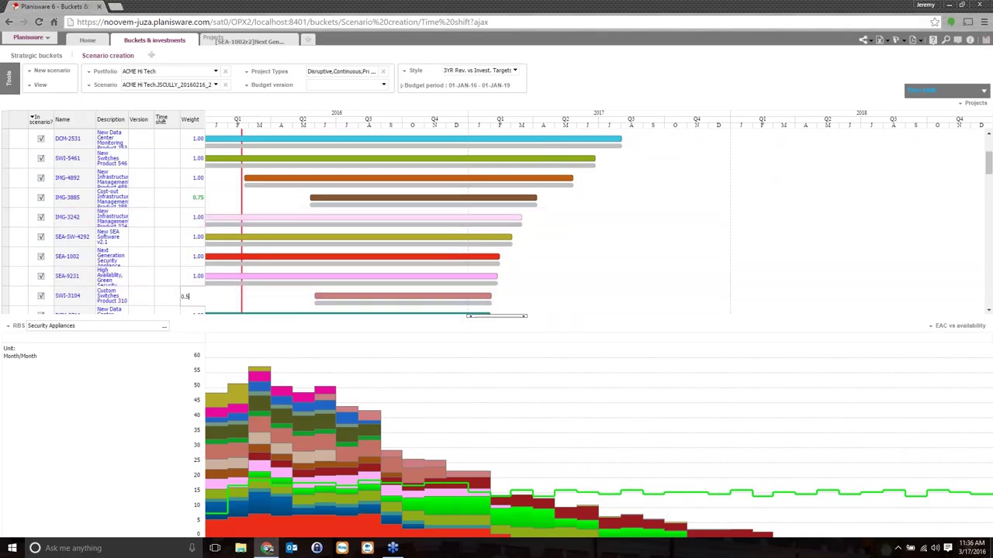
key("Return")
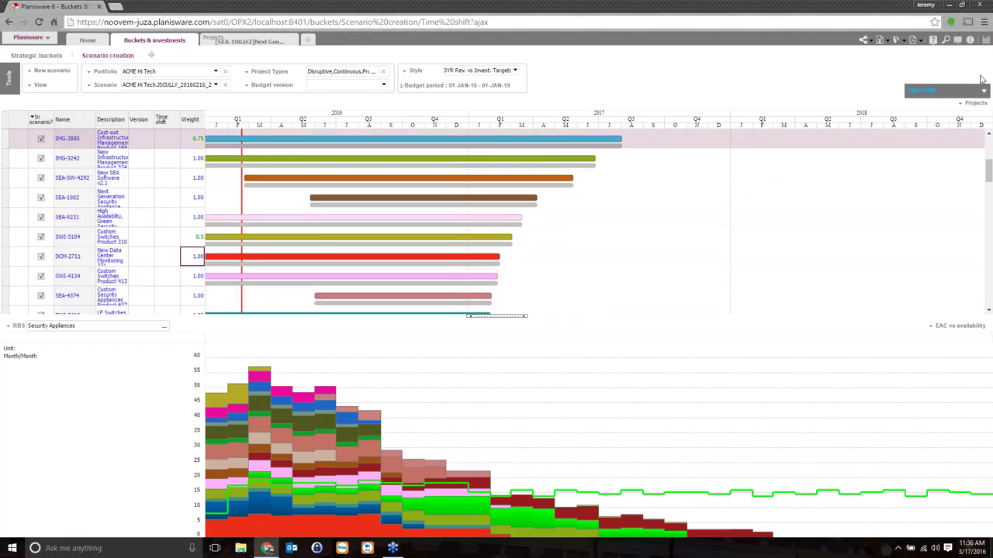
left_click(985, 40)
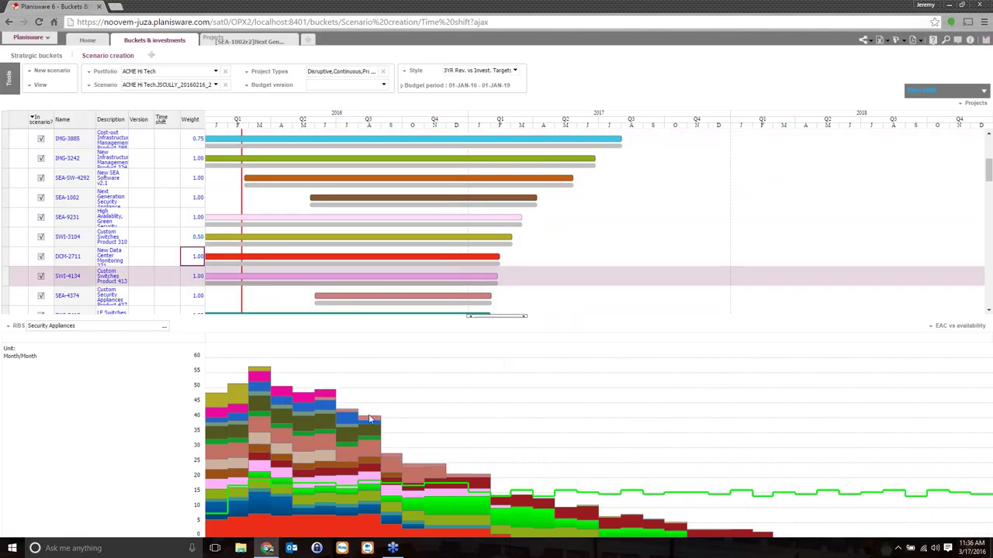
Delay STD-3444 by about 339 days, SEA-1002r2 by about 390 days and SWI-2455 by about 318 days on the project timeline.
scroll(574, 279, "up", 2)
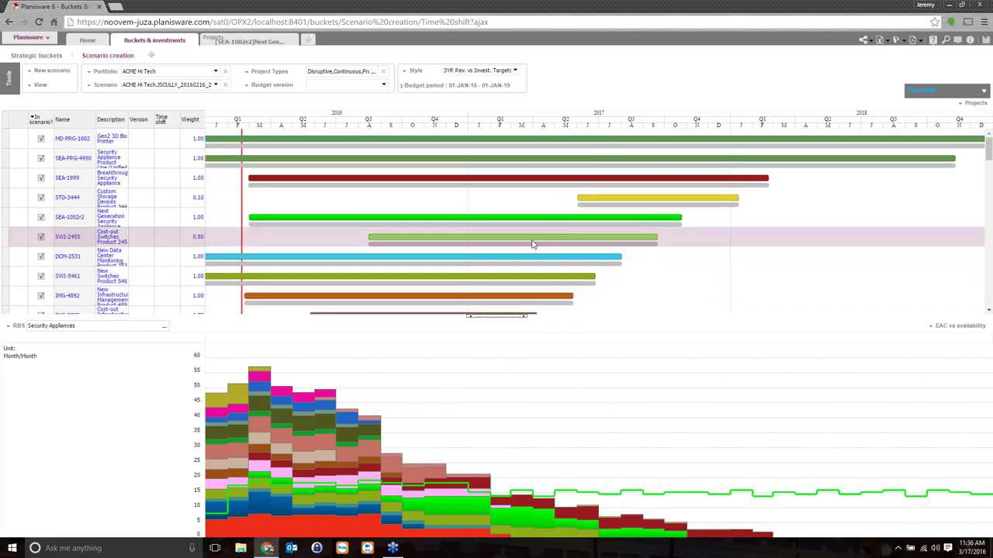
left_click(622, 204)
left_click_drag(622, 204, 865, 204)
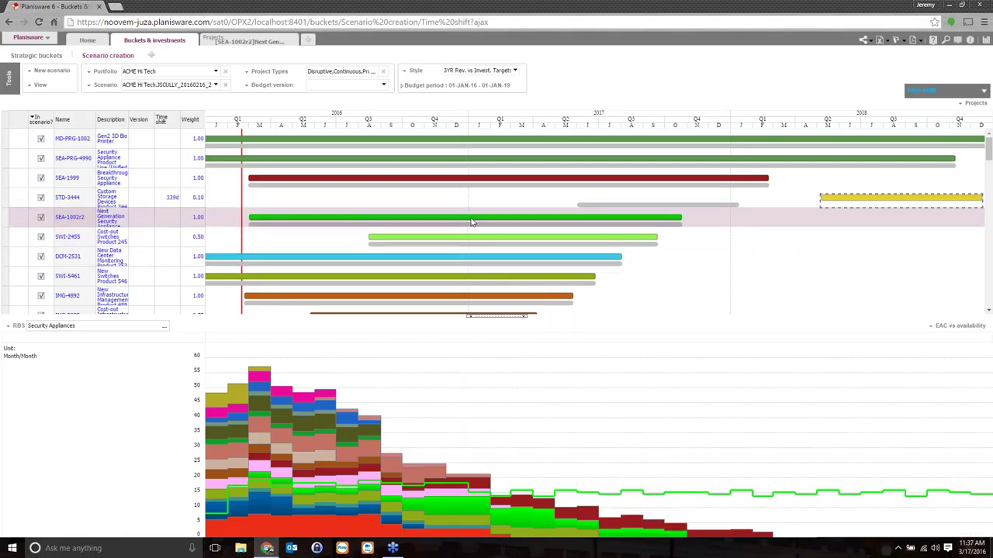
left_click_drag(448, 224, 722, 221)
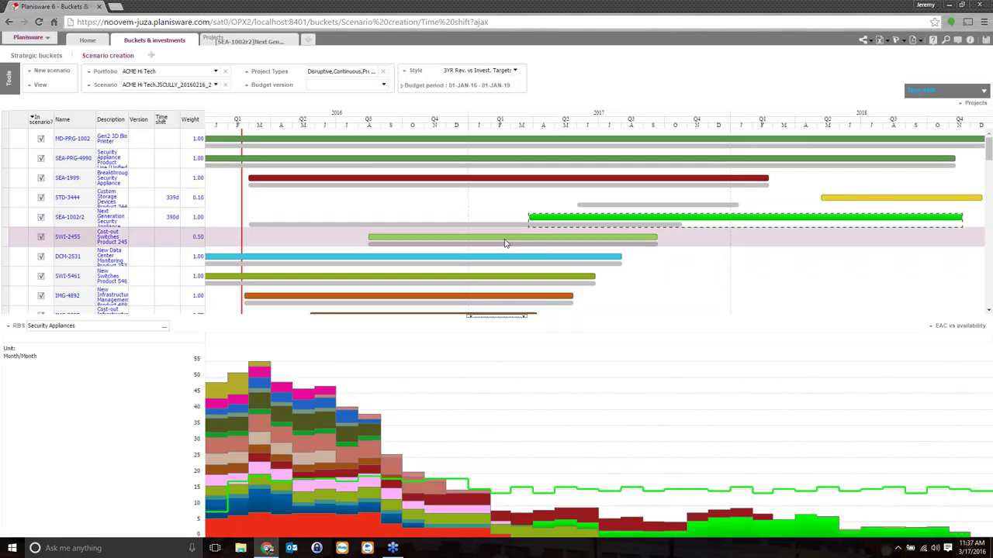
left_click_drag(505, 243, 729, 244)
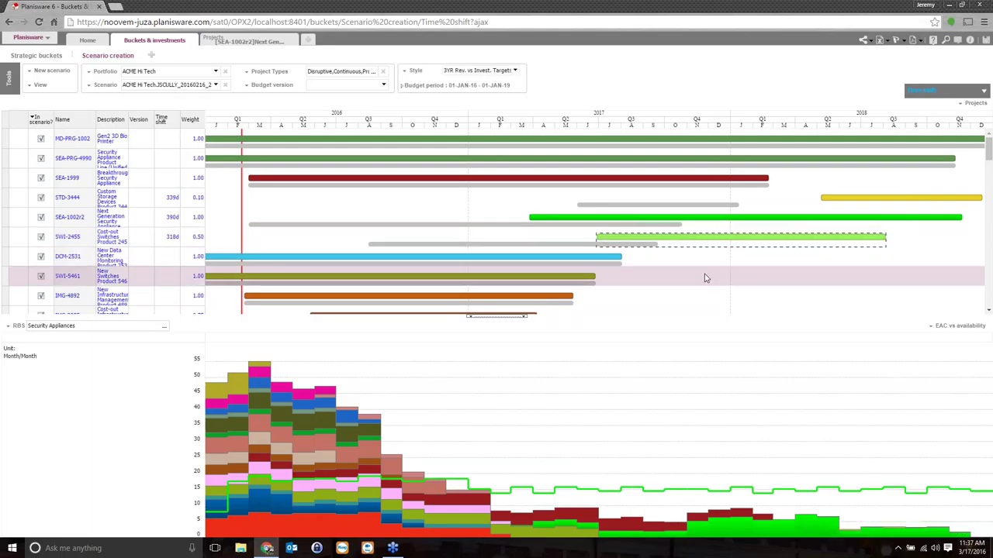
Delay IMG-4892 by about 523 days, IMG-3885 by about 268 days and SEA-9231 by about 346 days on the project timeline.
scroll(705, 278, "down", 1)
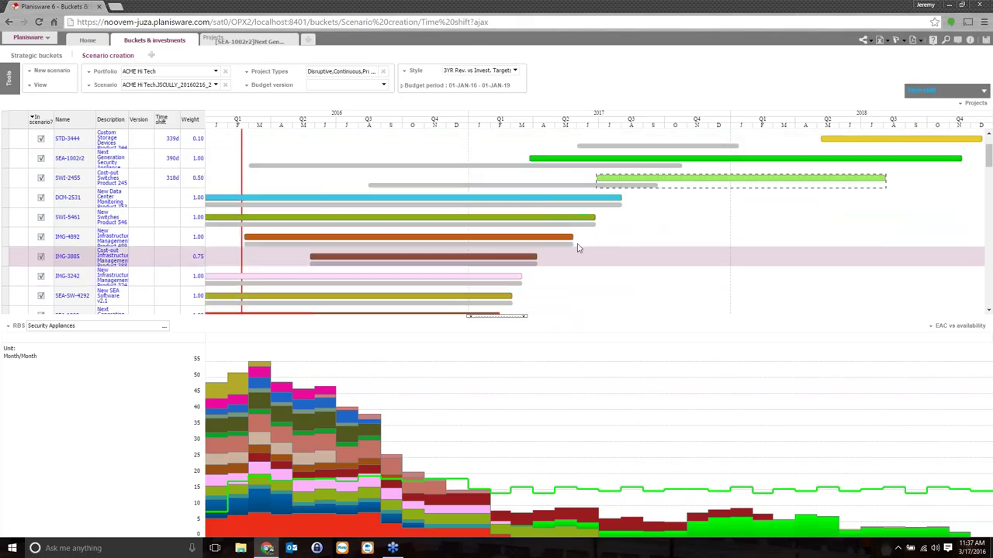
left_click_drag(570, 240, 945, 243)
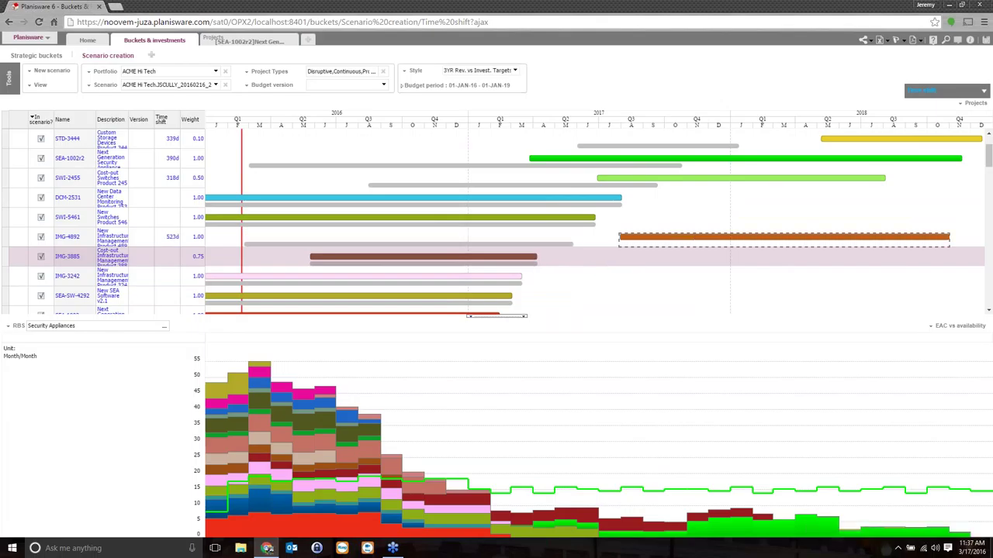
left_click_drag(533, 259, 718, 262)
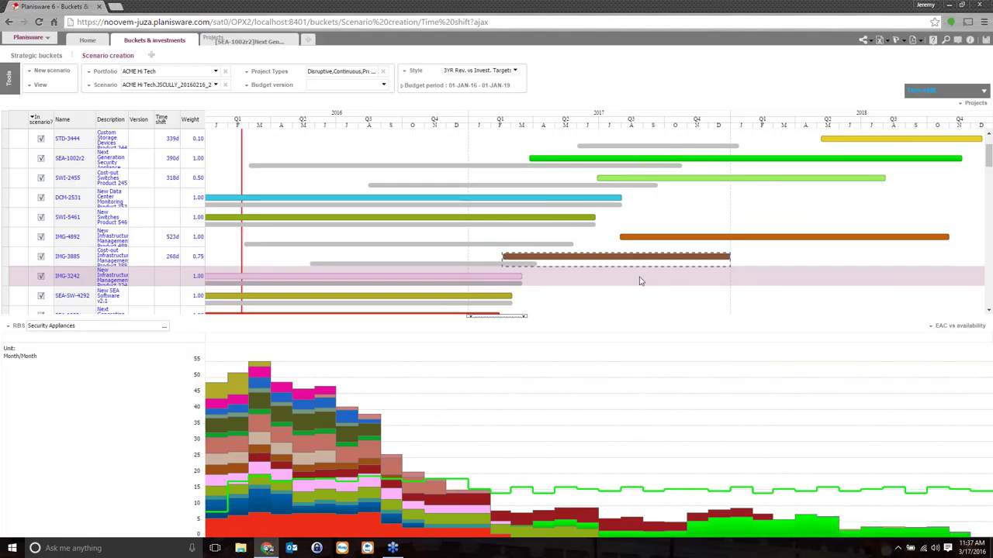
scroll(636, 280, "down", 1)
left_click_drag(484, 283, 734, 286)
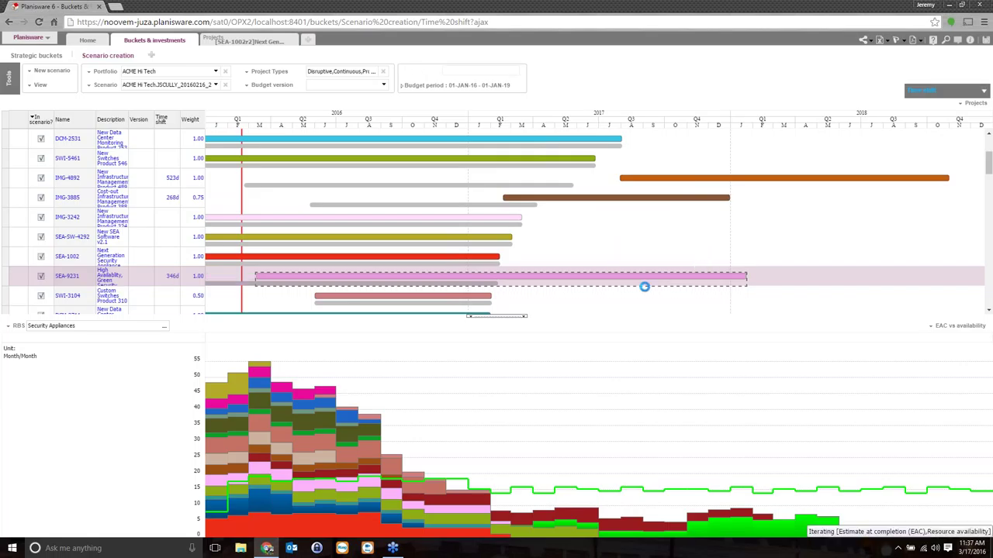
Delay SWI-3104 by about 594 days, SWI-4134 by about 529, SEA-4374 by about 724 and SWI-3413 by about 278 on the project timeline.
scroll(465, 287, "down", 3)
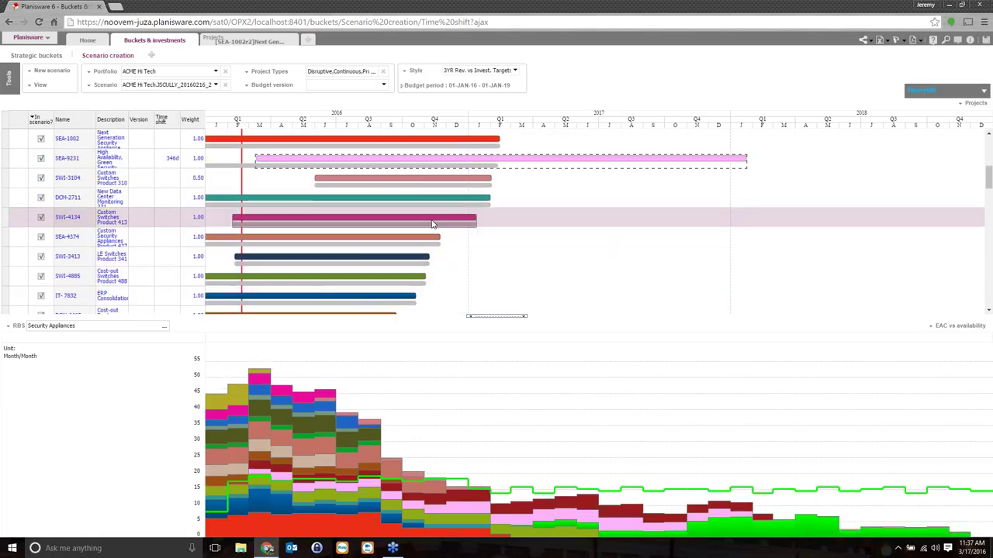
left_click_drag(434, 187, 861, 187)
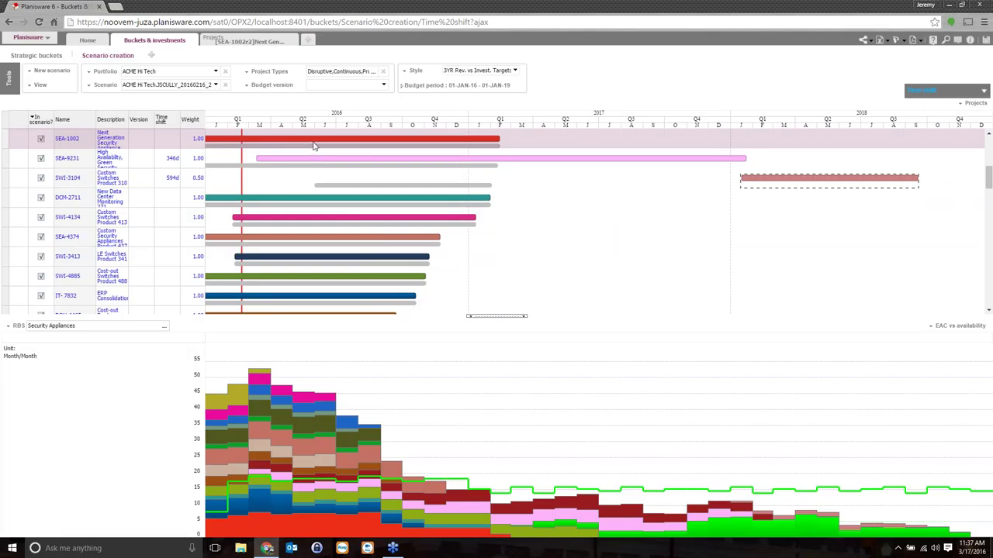
left_click_drag(336, 217, 737, 220)
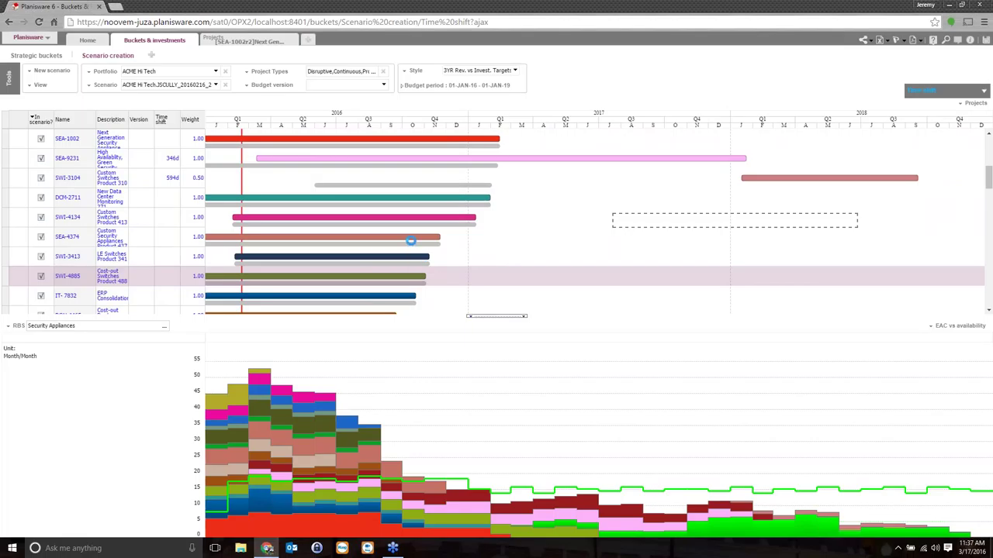
left_click_drag(411, 241, 947, 247)
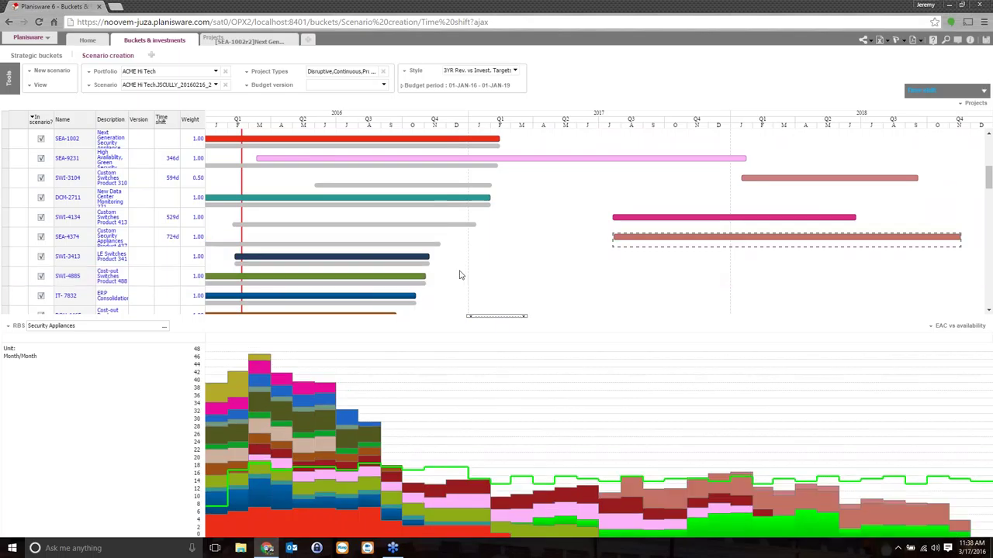
left_click_drag(422, 262, 622, 267)
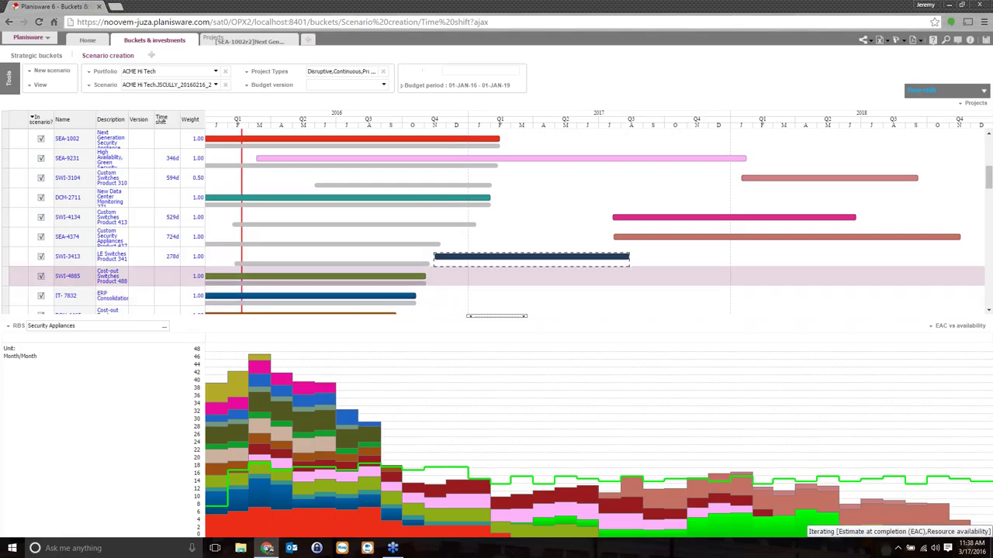
Delay SEA-3123 on the project timeline to move its Security Appliances workload out of early 2016.
scroll(481, 284, "down", 3)
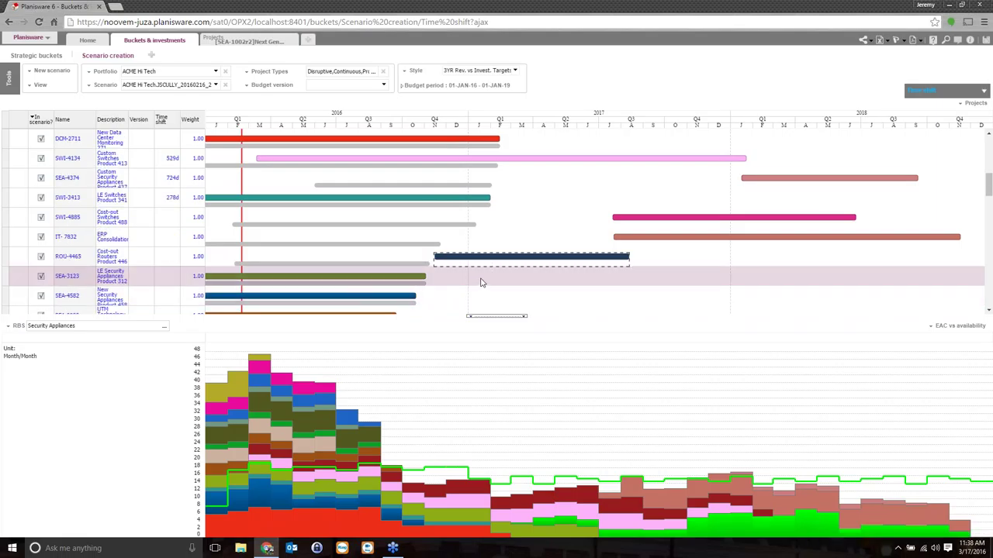
left_click_drag(377, 278, 588, 265)
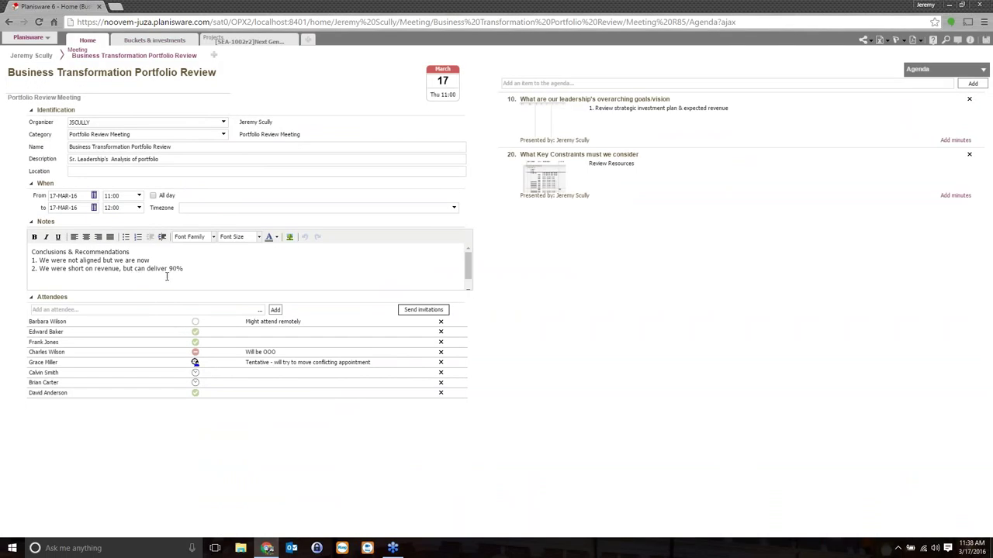
Add "3. We have some serious bottlenecks, but a roadmap to overcome them" to the meeting notes, and return to the scenario's time-shift view.
left_click(184, 270)
key("ctrl+a")
key("ctrl+c")
key("BackSpace")
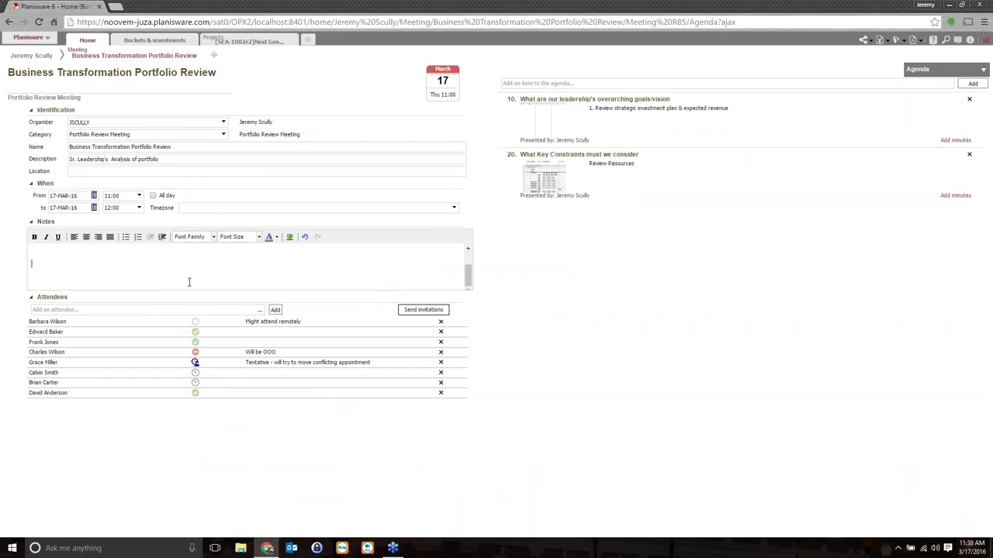
key("ctrl+v")
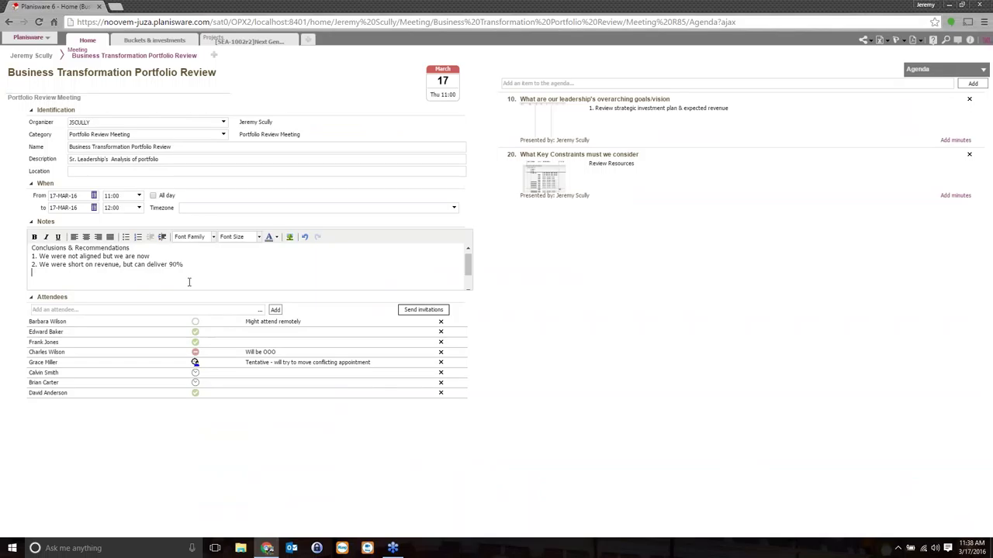
type("3.  We have some serious bottlenecks, ")
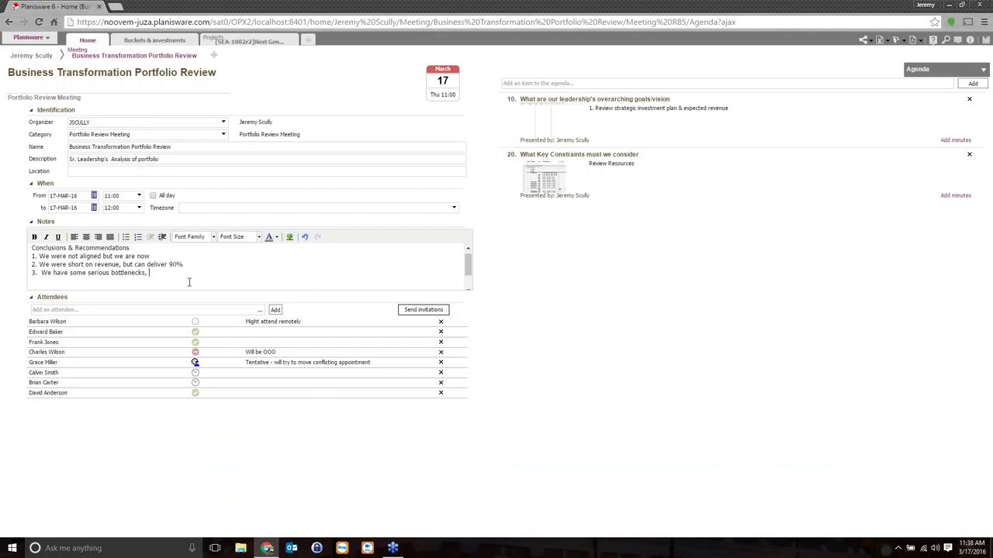
type("but a roadmap to overcome them")
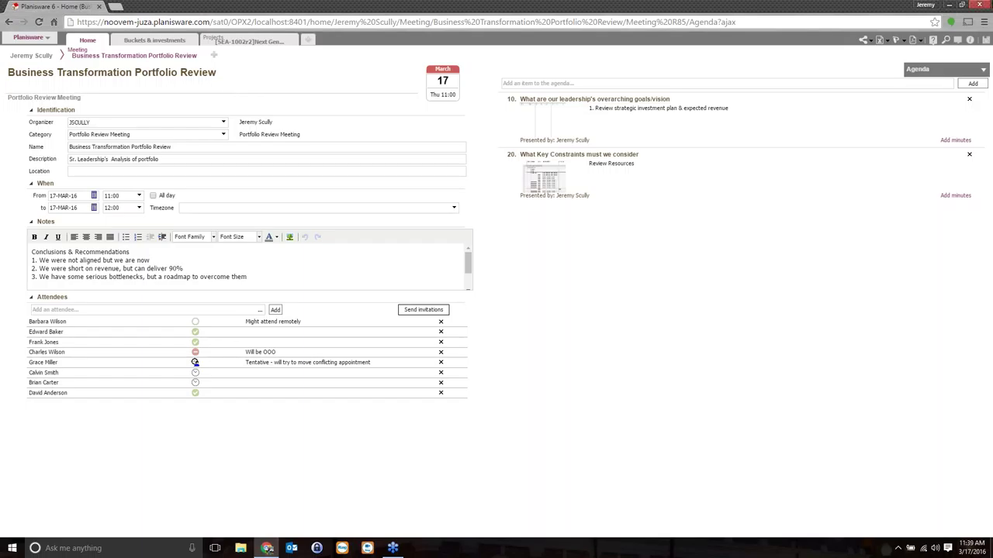
left_click(159, 40)
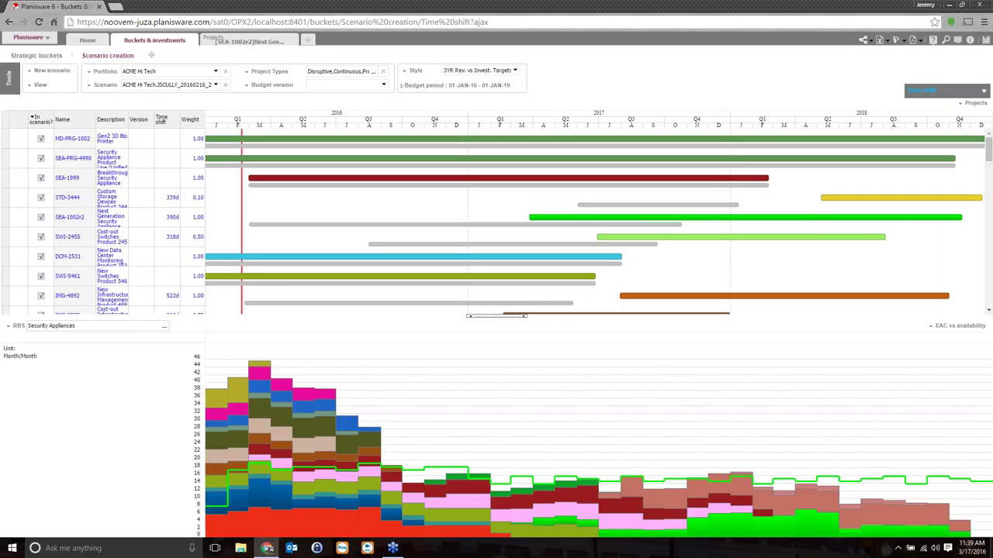